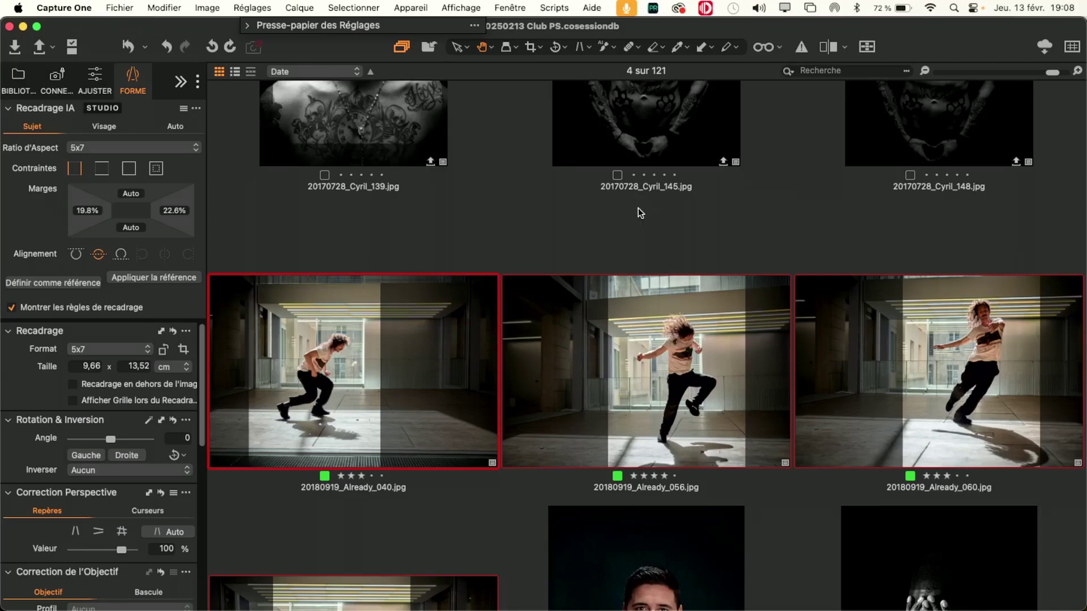
Show the two EMI Portraits0496 and two EMI Portraits0502 variants side by side in the viewer, with the crop guides hidden.
scroll(636, 210, up, 10)
scroll(636, 210, down, 15)
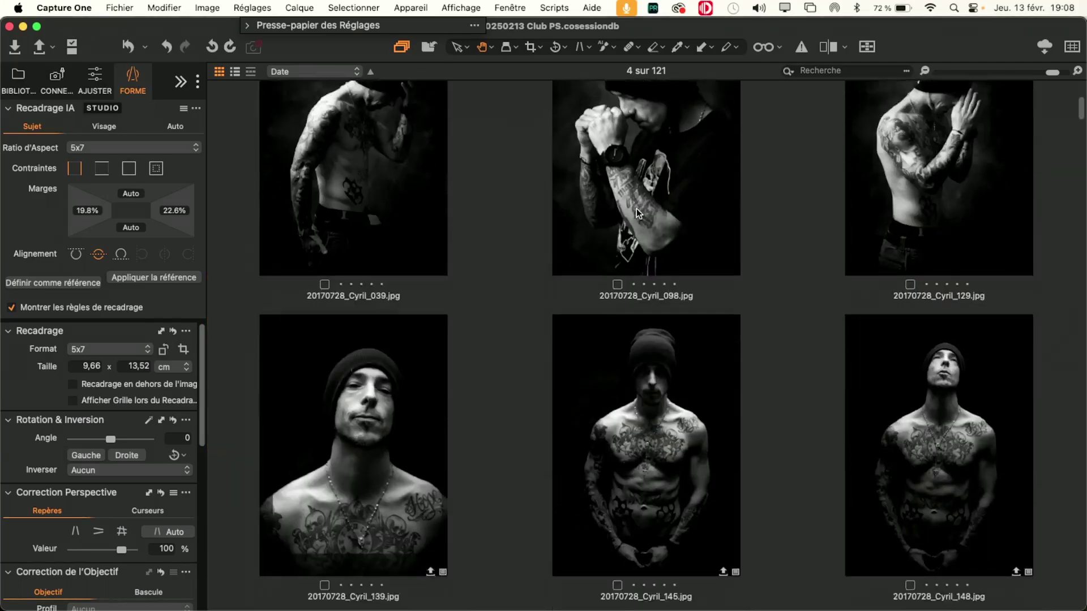
scroll(636, 208, down, 10)
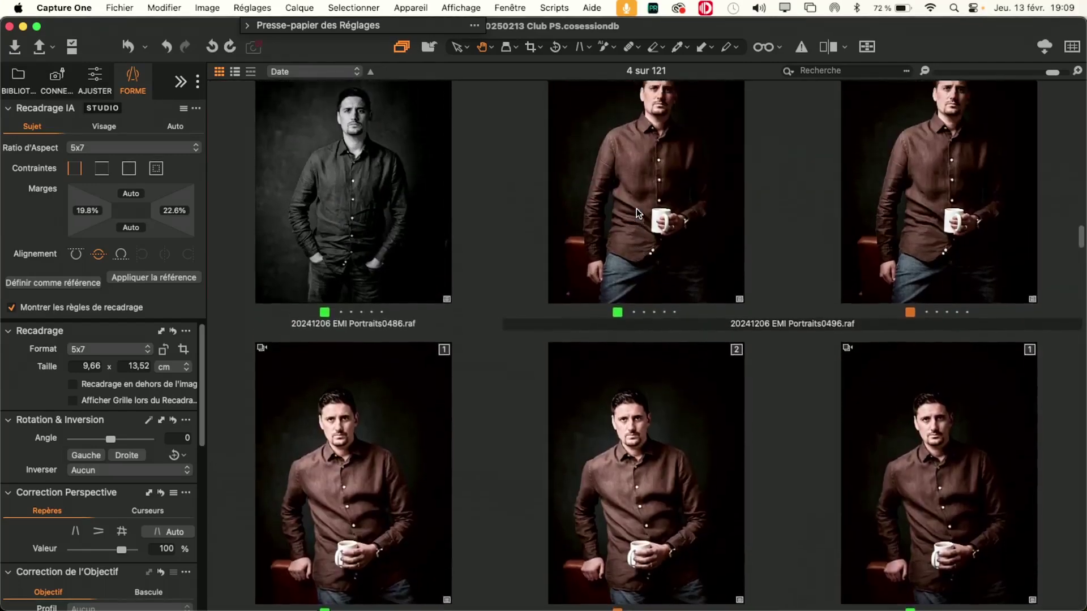
scroll(636, 208, up, 3)
click(637, 340)
scroll(637, 338, down, 5)
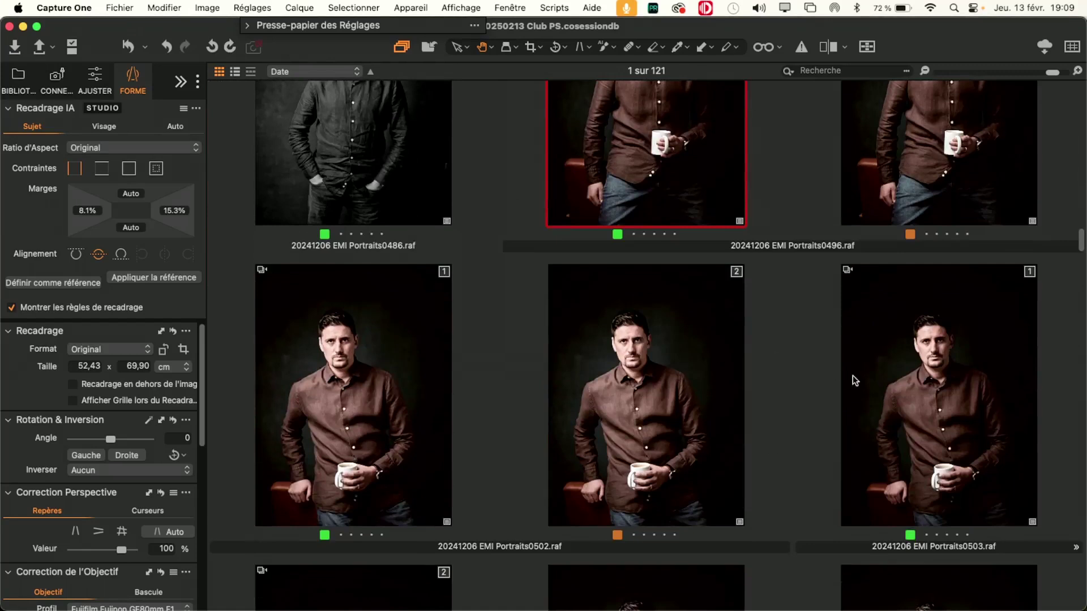
super+click(658, 388)
key(g)
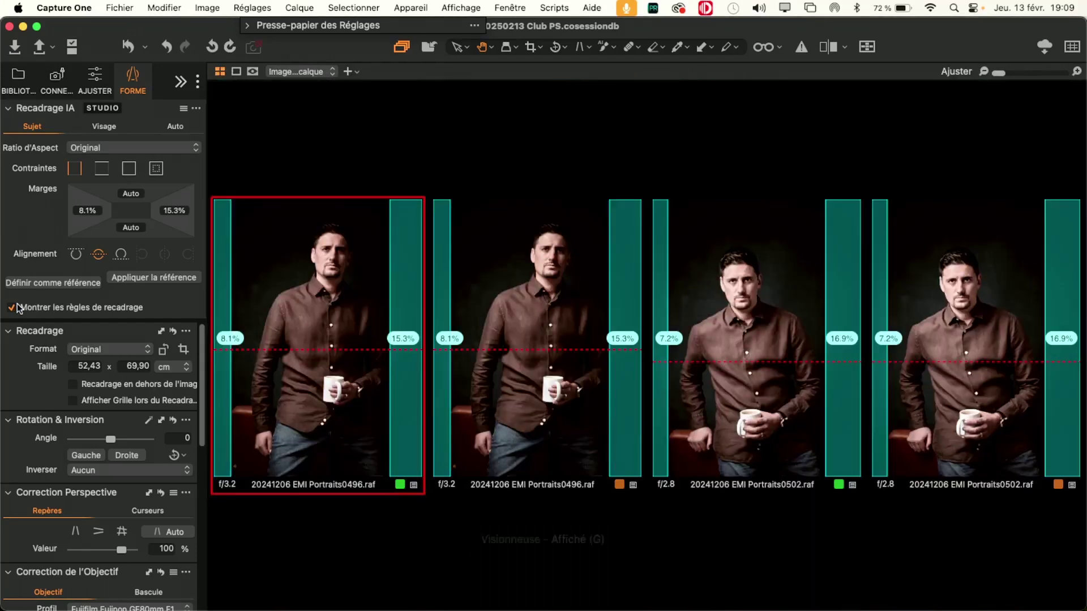
click(11, 307)
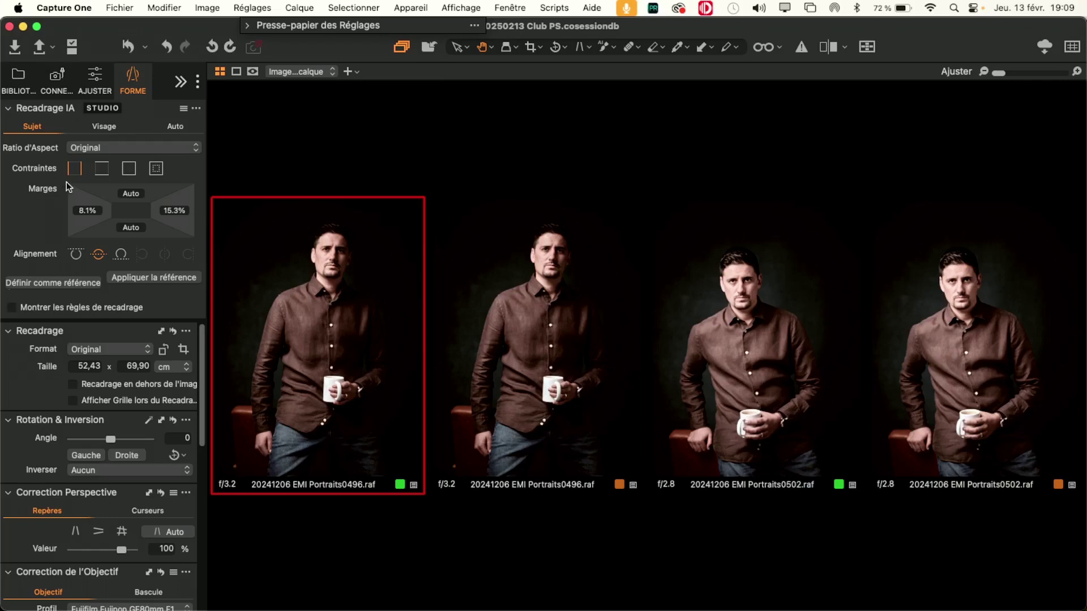
Float the Recadrage tool expanded above the first two portraits and hide the docked tools.
click(39, 332)
drag(39, 332, 357, 119)
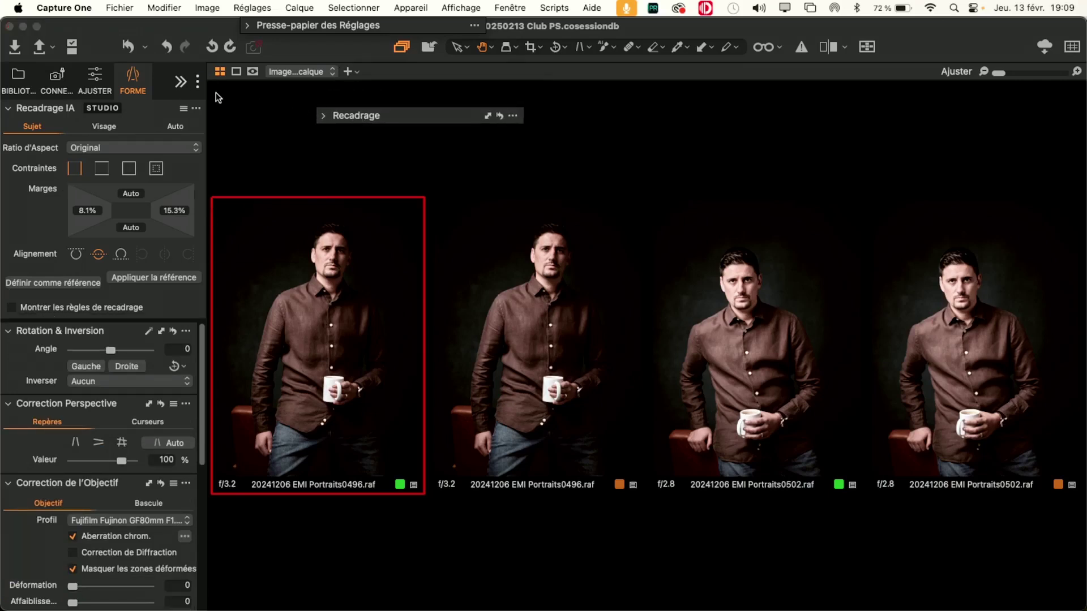
key(super+alt+t)
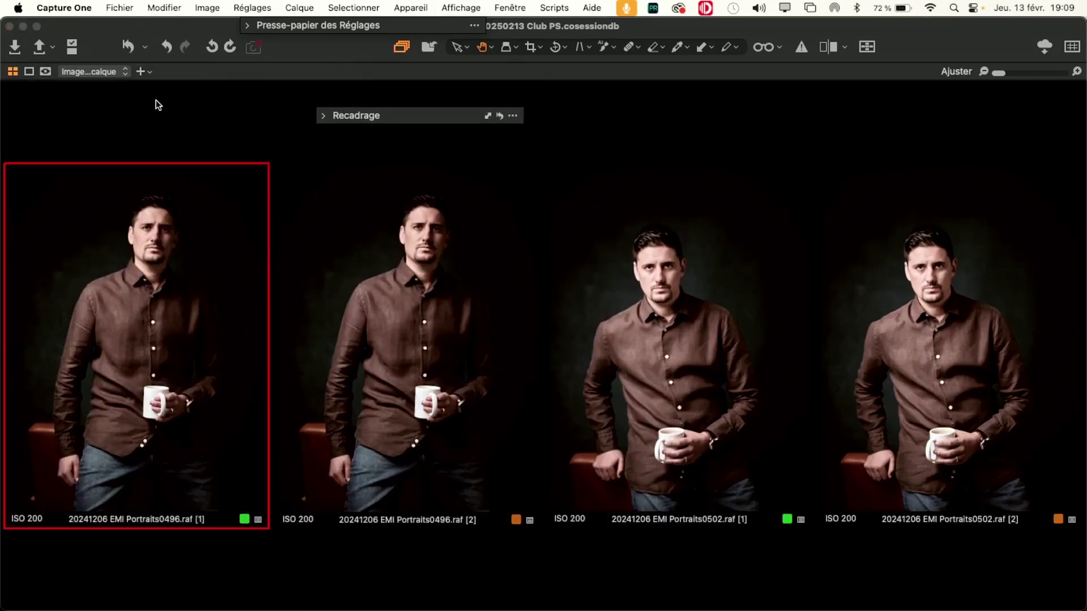
click(324, 116)
drag(375, 120, 357, 101)
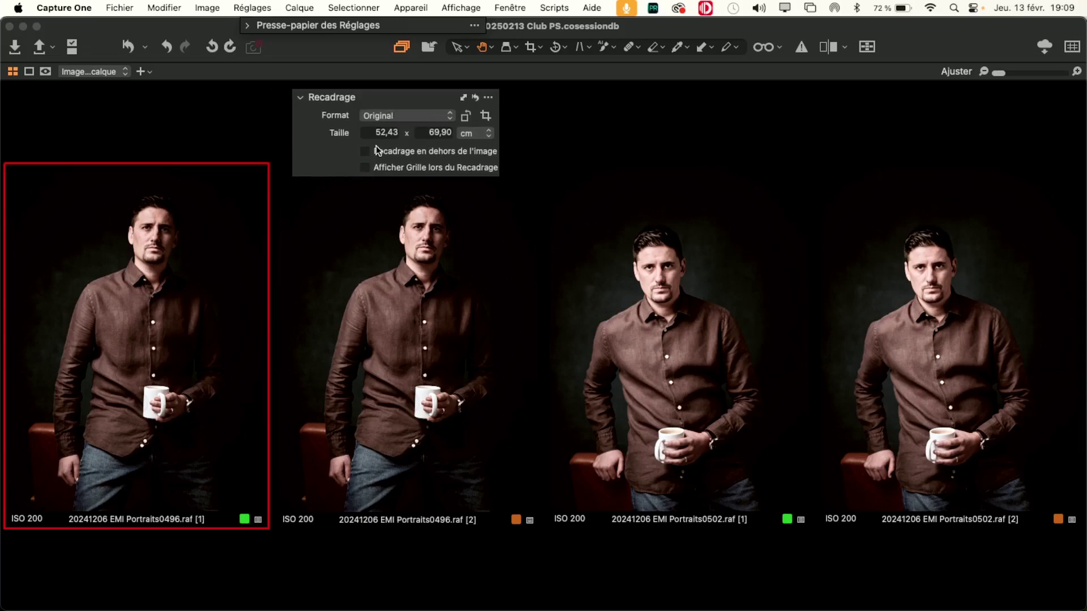
Apply a 4x5 crop format to the four selected portraits, and replace it with 2x3.
key(c)
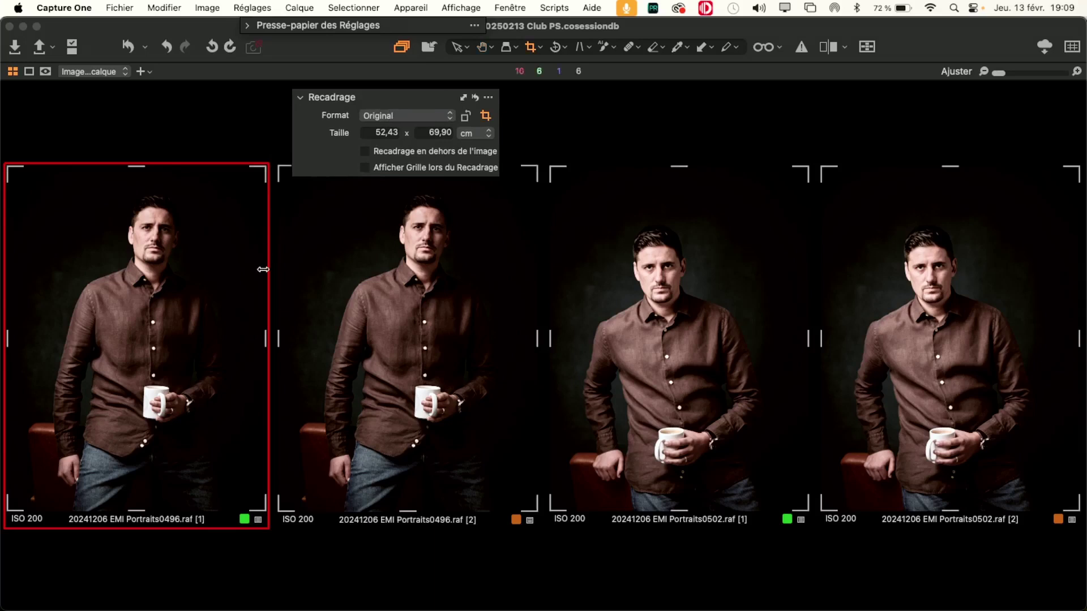
click(412, 116)
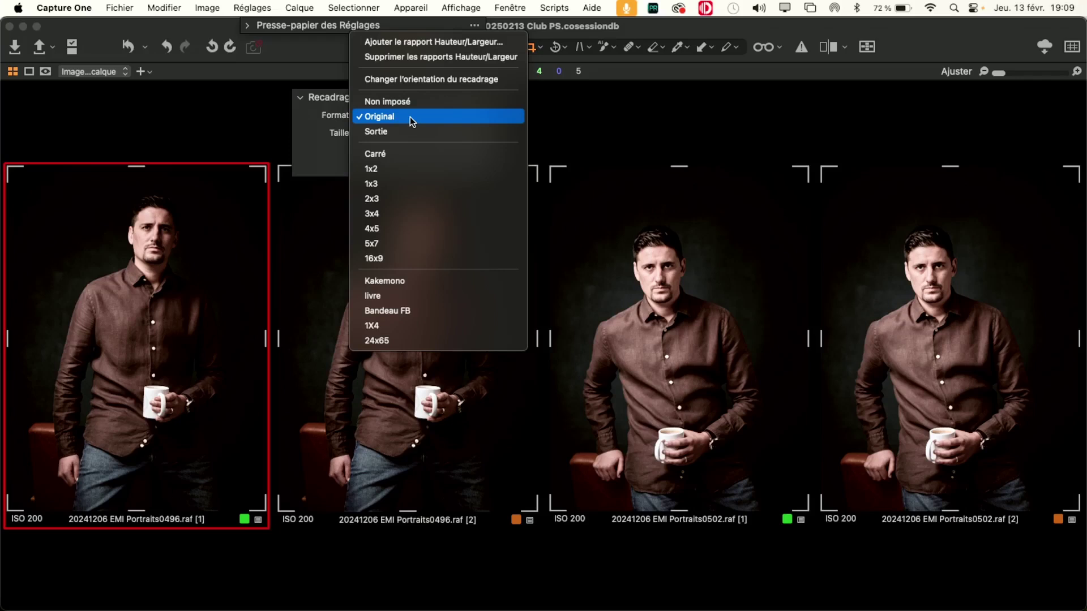
click(411, 228)
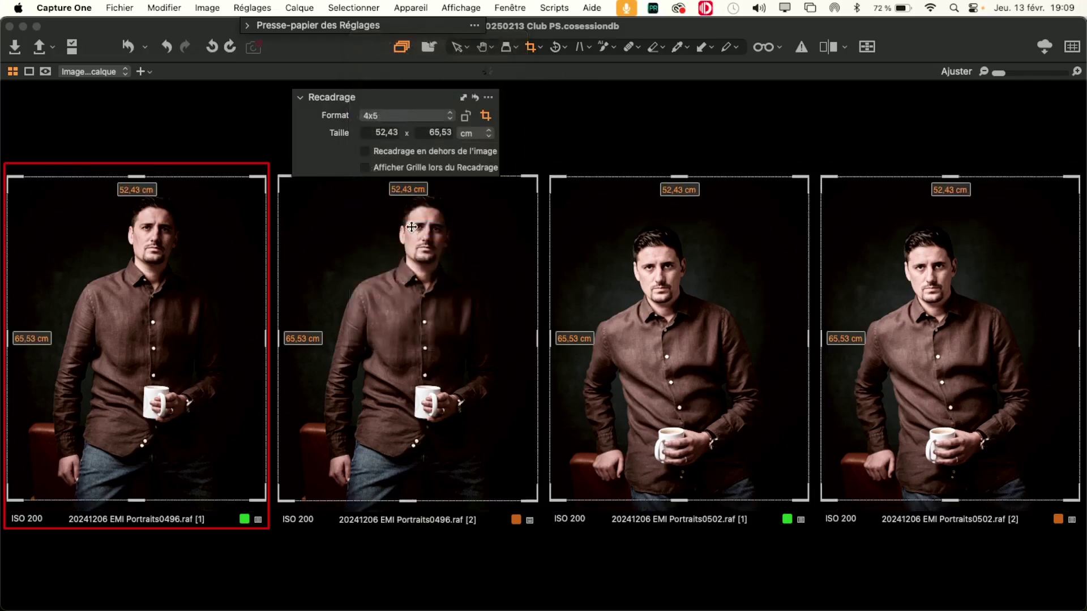
click(413, 117)
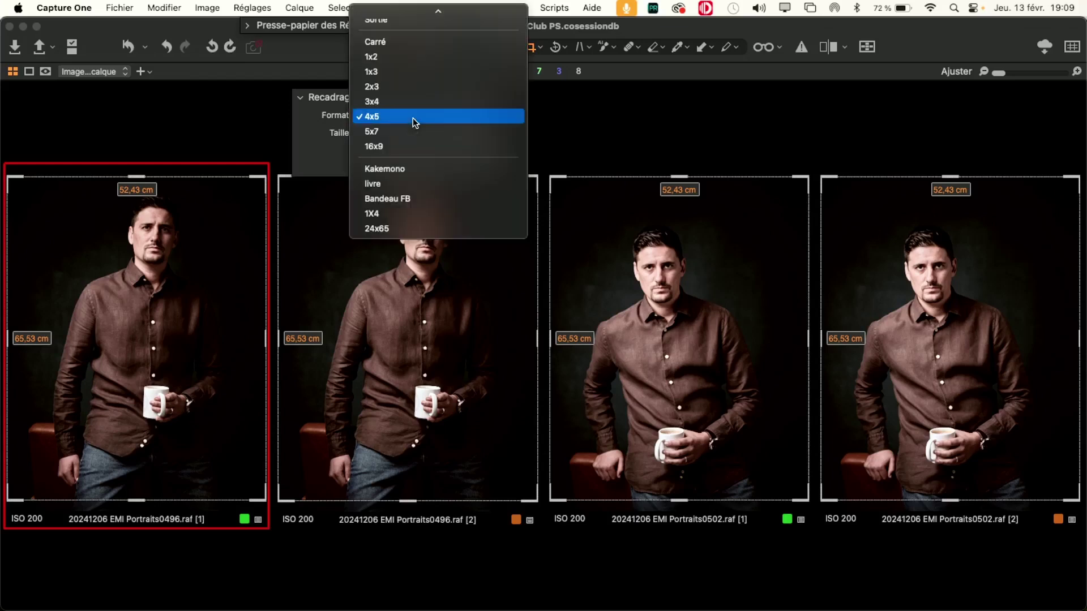
click(419, 87)
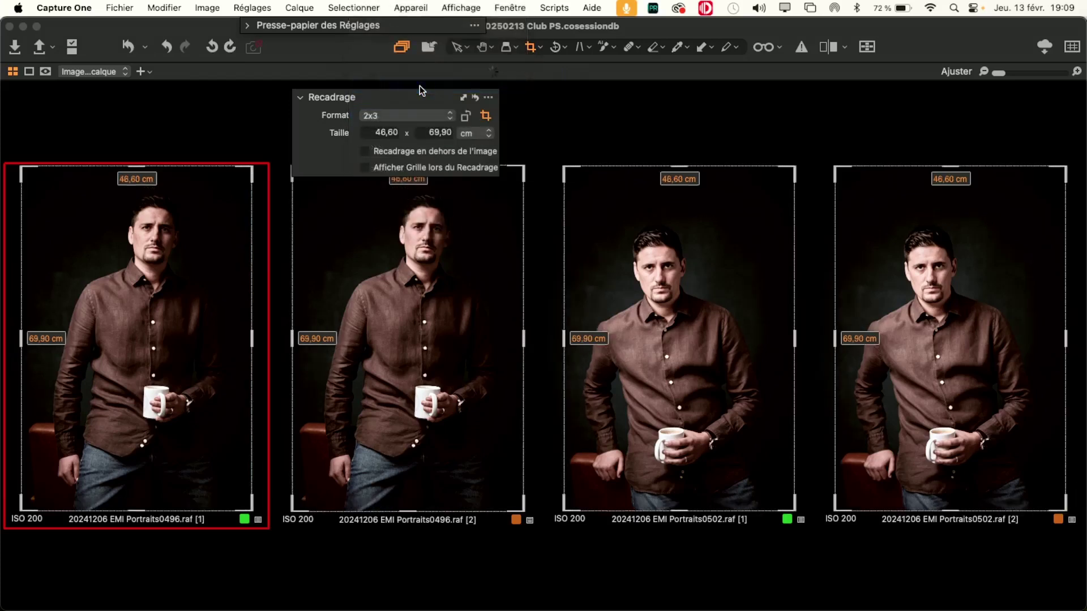
Switch the 2x3 crop orientation back and forth on all four portraits, ending with the vertical orientation.
click(466, 117)
click(466, 117)
click(466, 118)
click(466, 117)
click(465, 117)
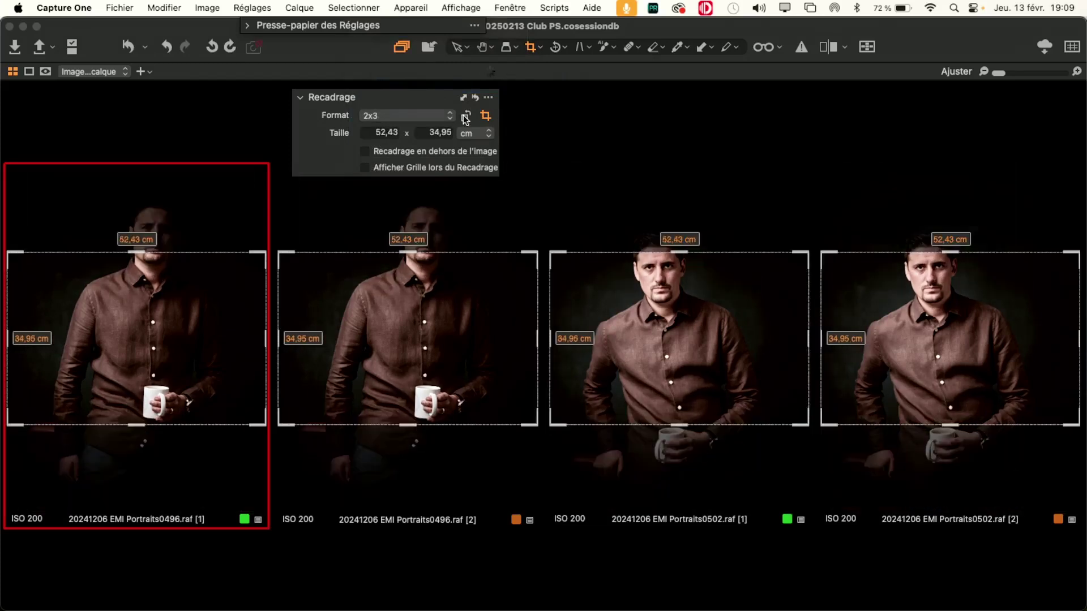
click(466, 117)
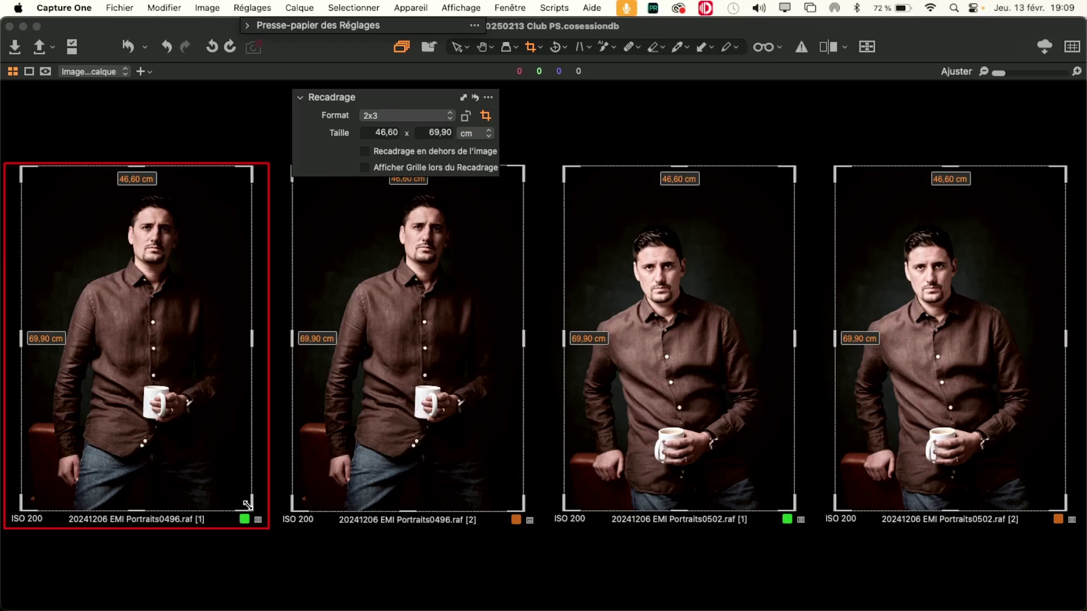
Shrink the first portrait's crop to about 37.3 x 56 cm and center its frame on the man.
drag(247, 505, 186, 439)
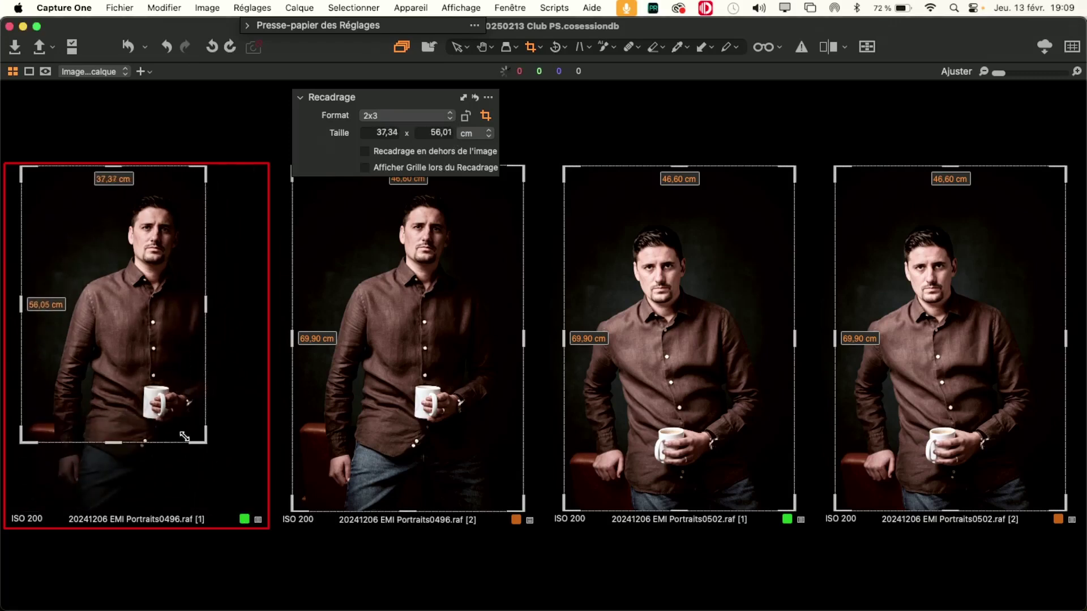
drag(158, 377, 188, 400)
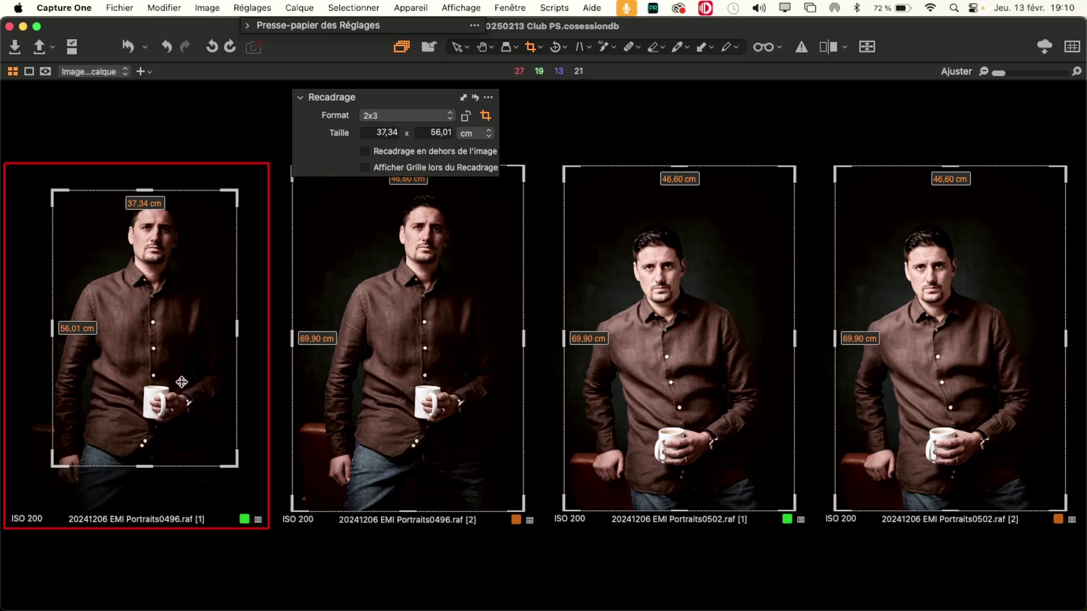
drag(184, 381, 172, 379)
Crop the second portrait to about 36.8 x 55.2 cm and the third to about 41.6 x 62.4 cm, and preview the crops.
drag(295, 503, 395, 380)
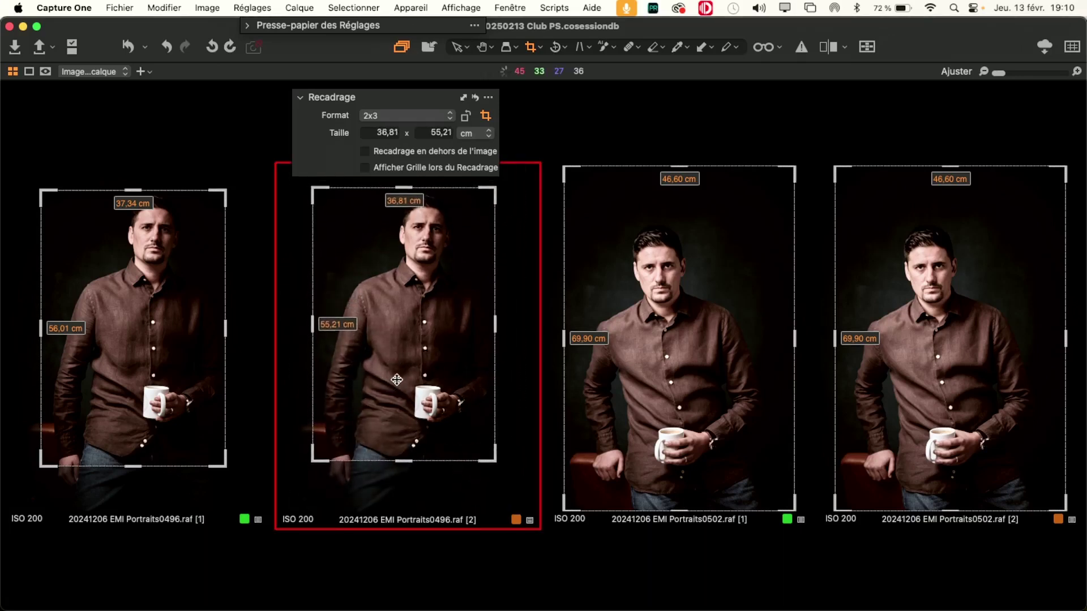
drag(567, 505, 591, 471)
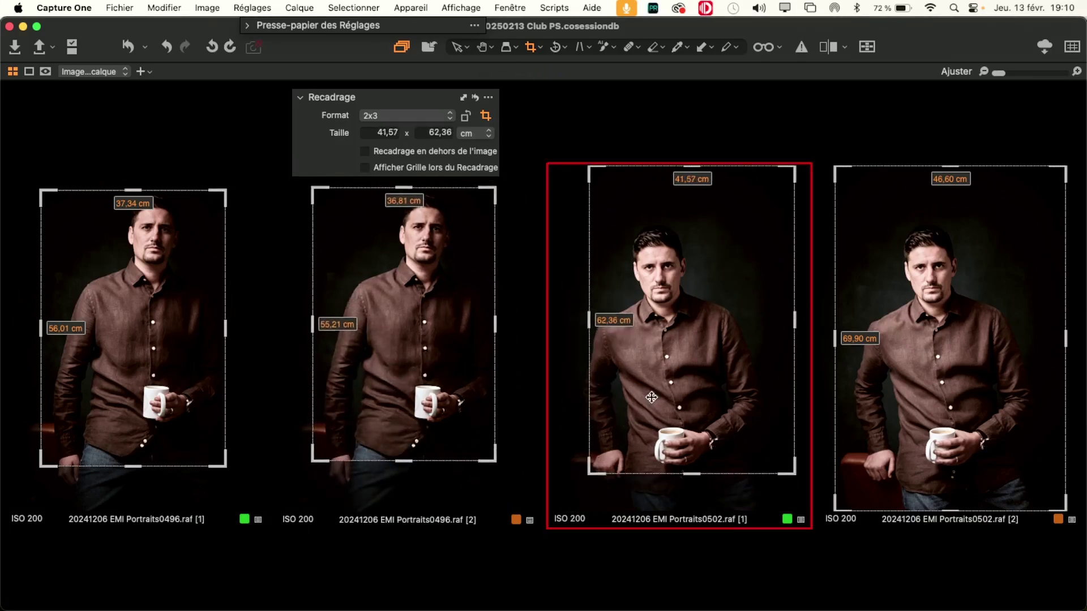
drag(650, 396, 633, 416)
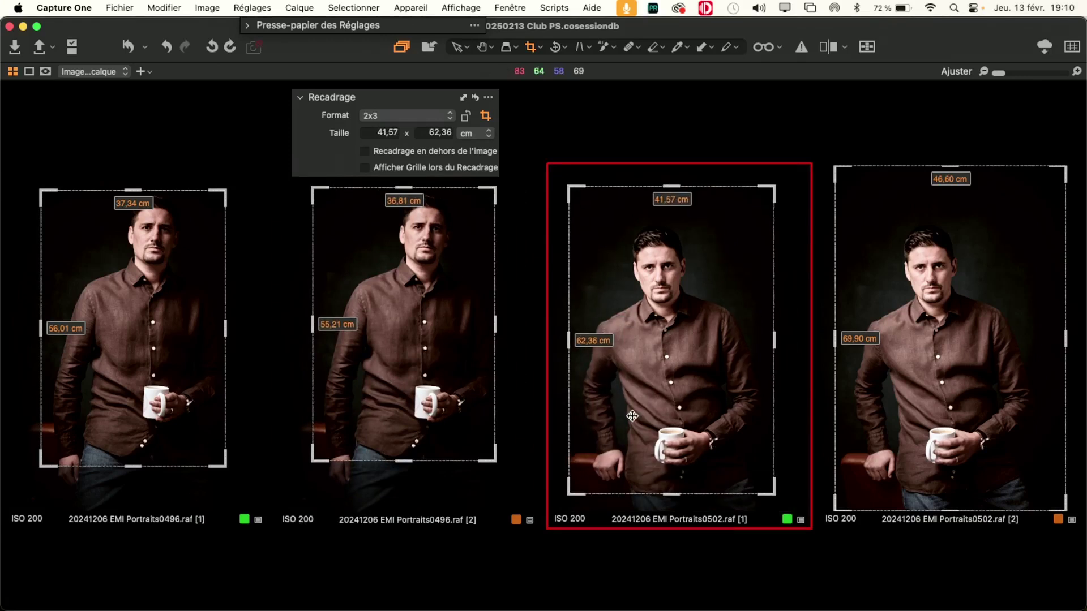
key(h)
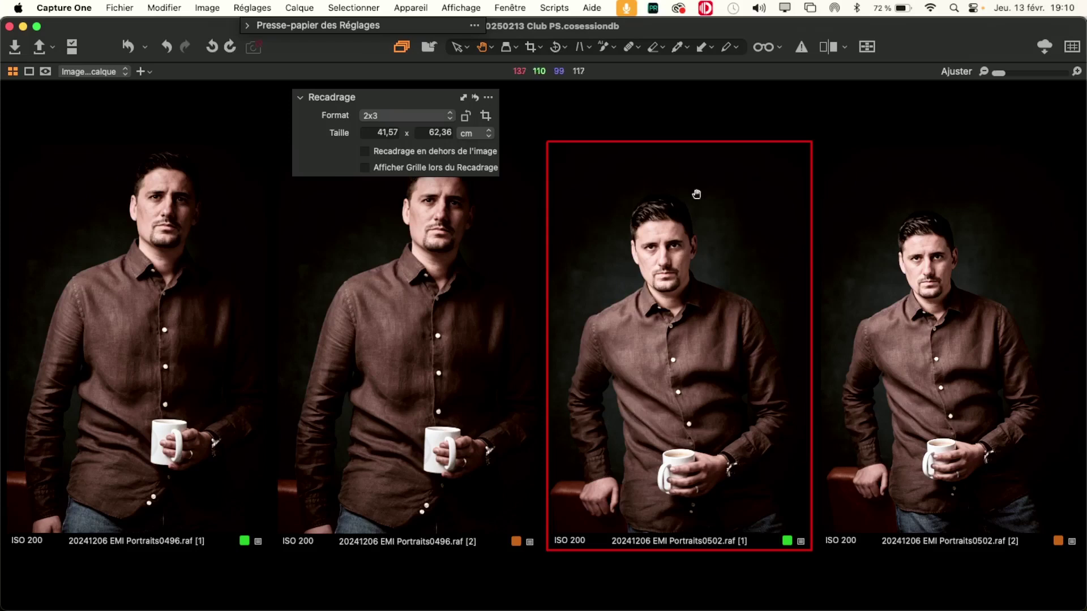
Reset only the crop on the four selected portraits.
click(143, 48)
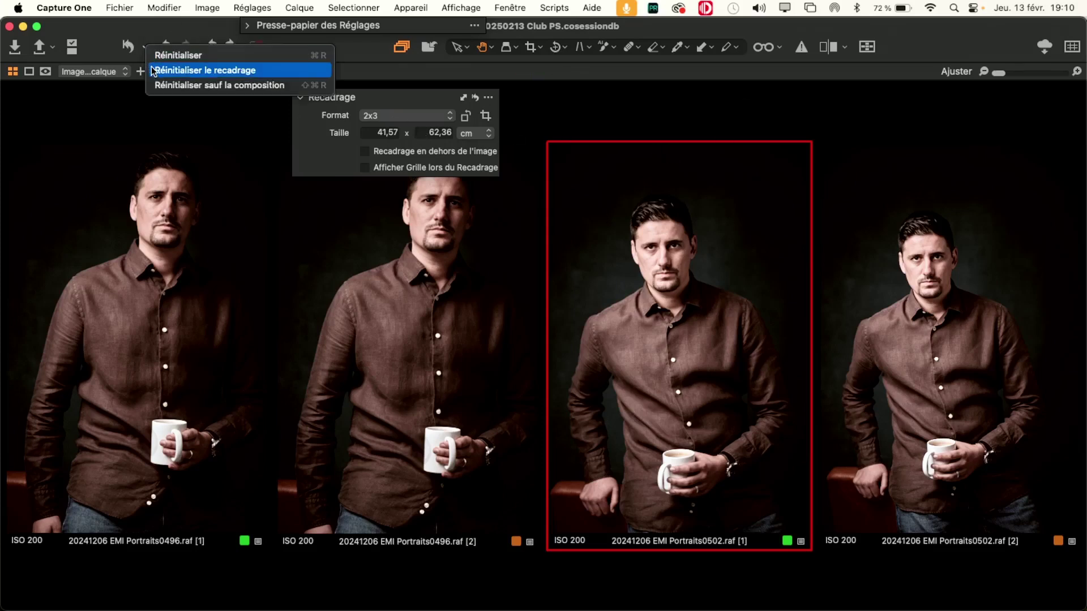
click(169, 70)
key(Return)
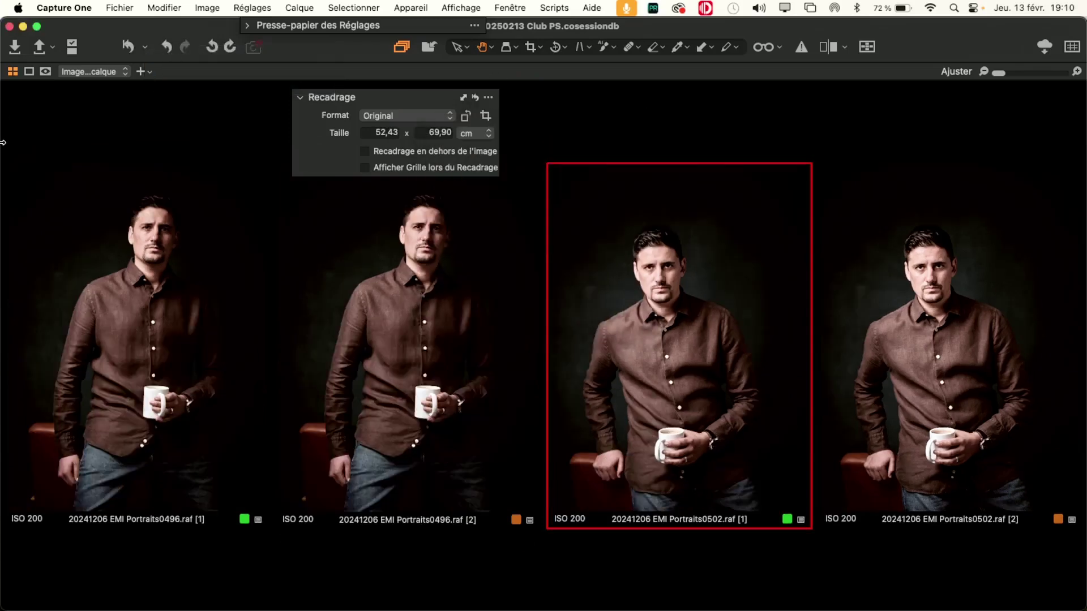
Float the Recadrage IA tool beside the collapsed Recadrage tool, with the docked tools hidden.
key(super+t)
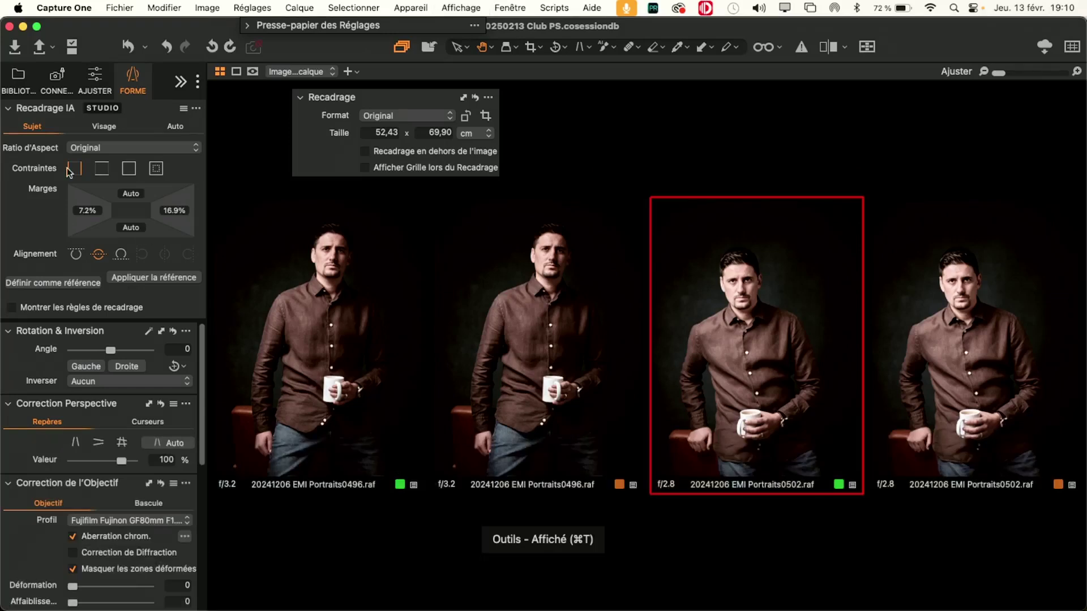
drag(85, 110, 290, 209)
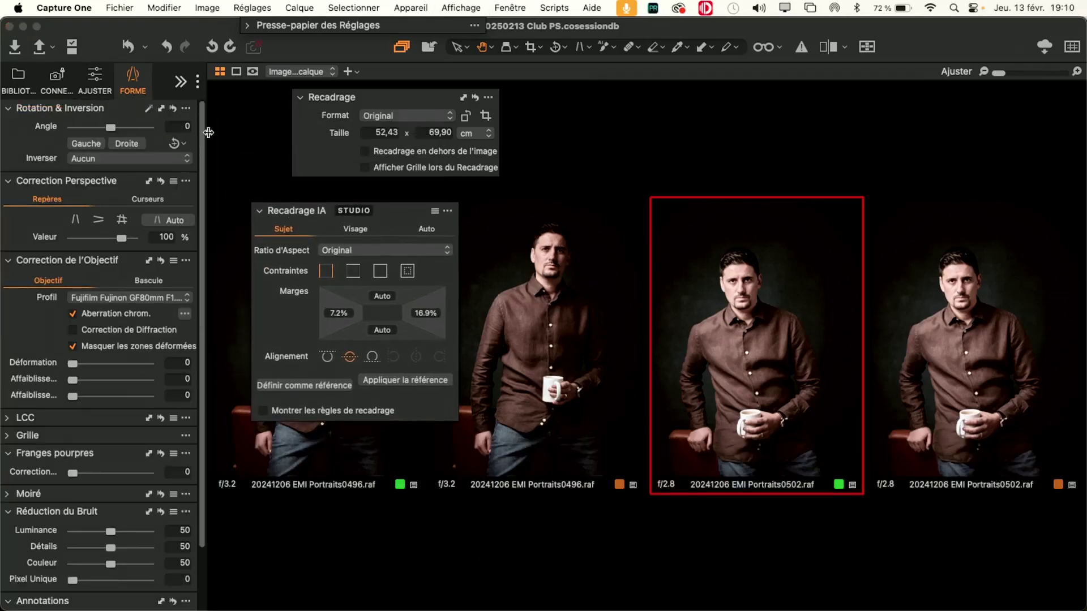
key(super+t)
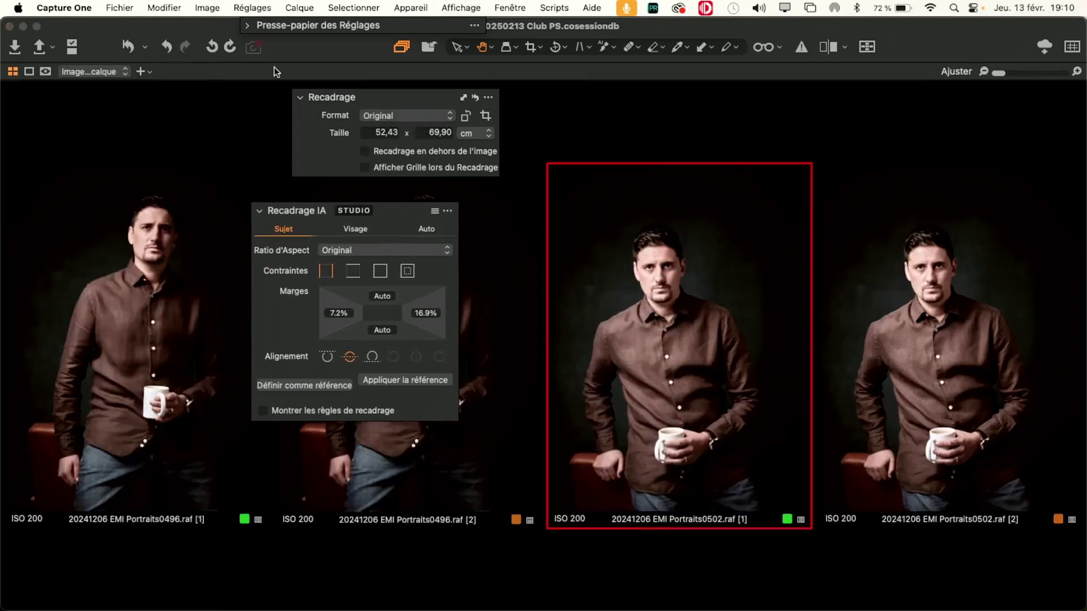
click(299, 96)
drag(295, 213, 577, 93)
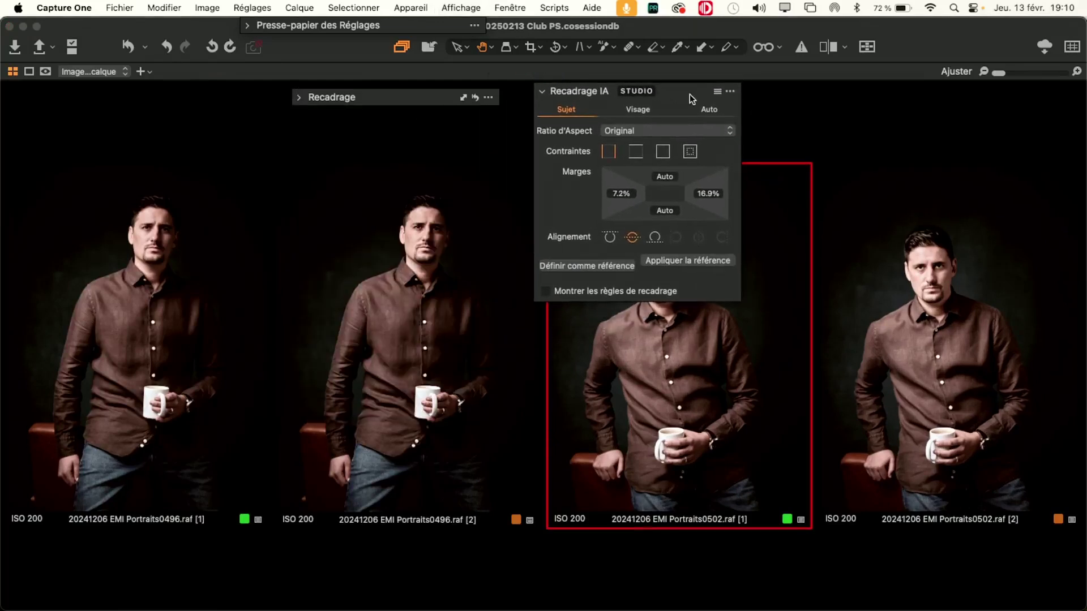
drag(693, 94, 652, 106)
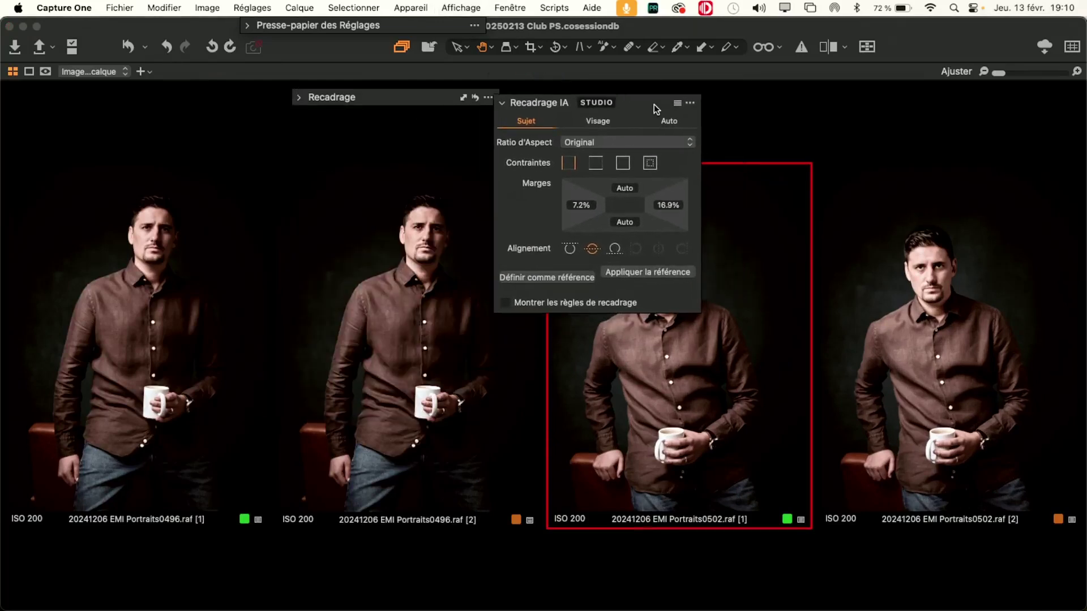
Switch the Recadrage IA tool from Sujet to Visage mode.
click(613, 124)
click(536, 124)
click(590, 121)
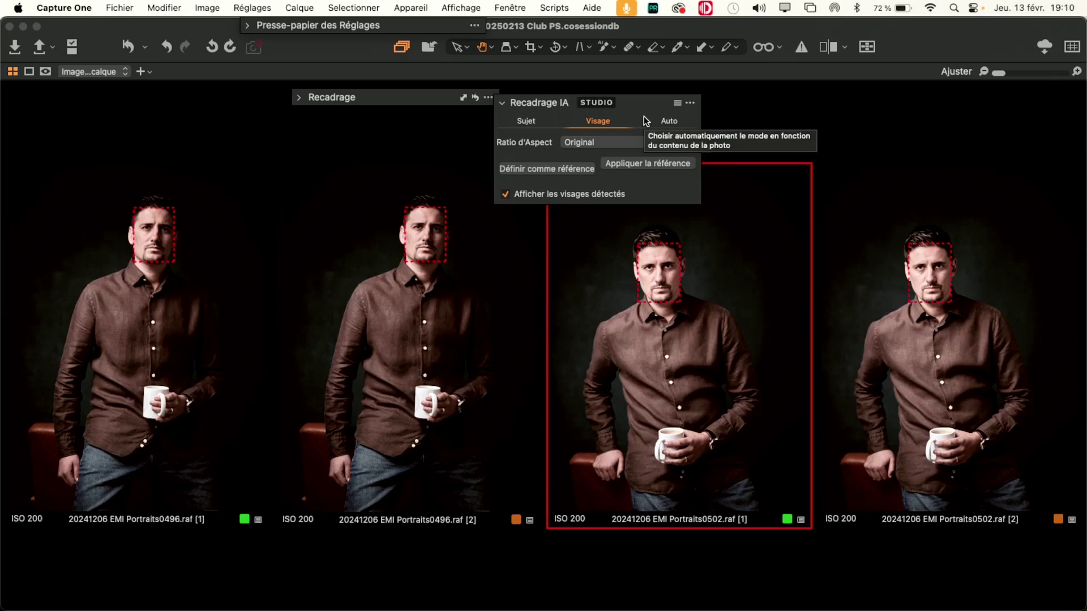
Check the available aspect ratios, and turn the display of detected faces off and back on.
click(617, 145)
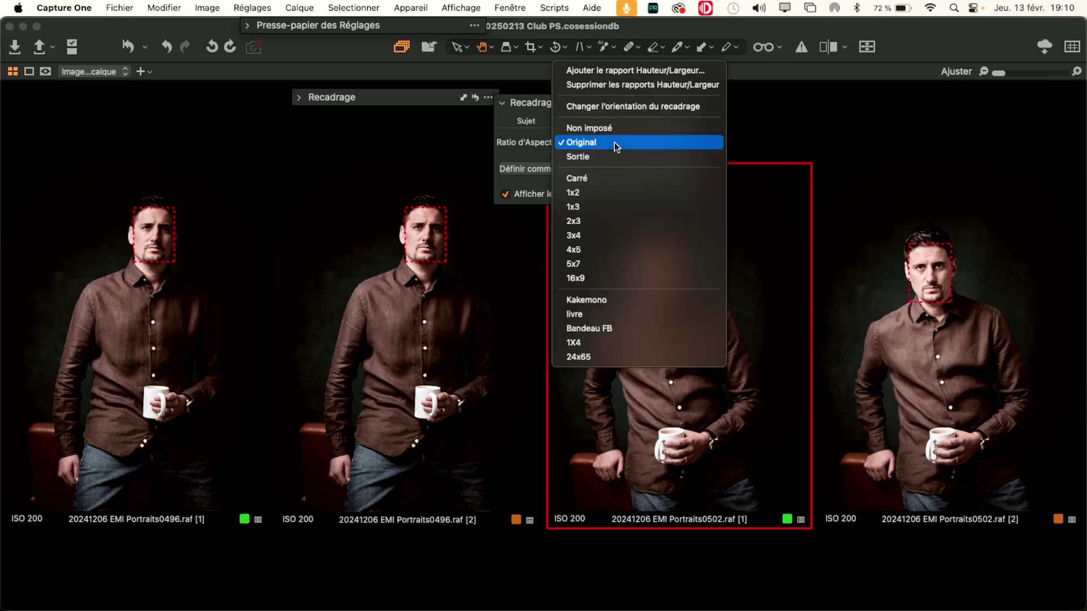
click(513, 146)
click(504, 194)
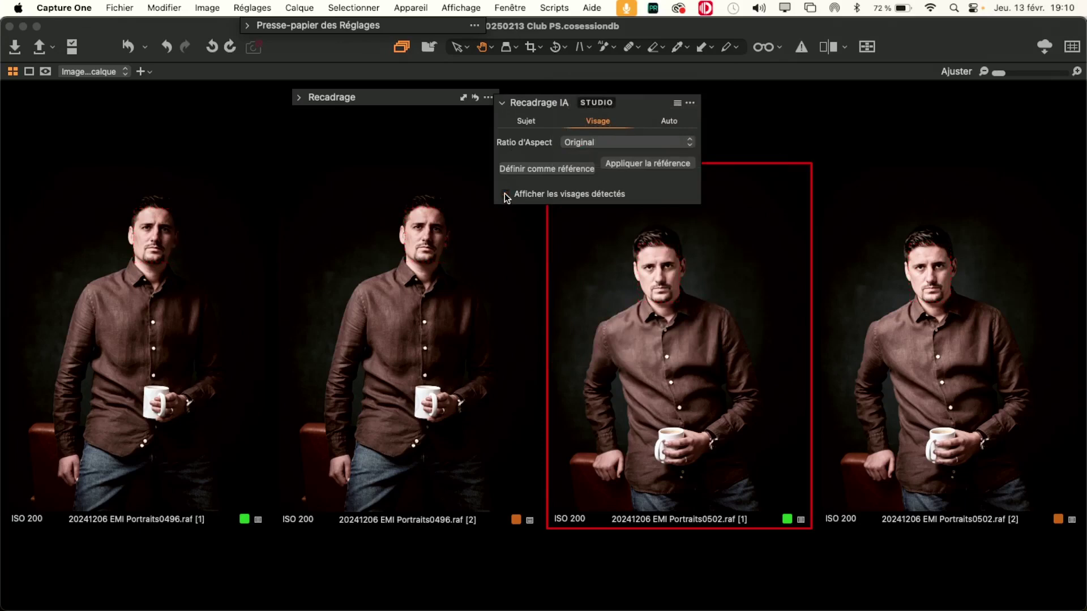
click(505, 194)
Set the AI crop ratio to 2x3 and frame the first portrait's face and torso at about 33 x 49.5 cm.
click(610, 142)
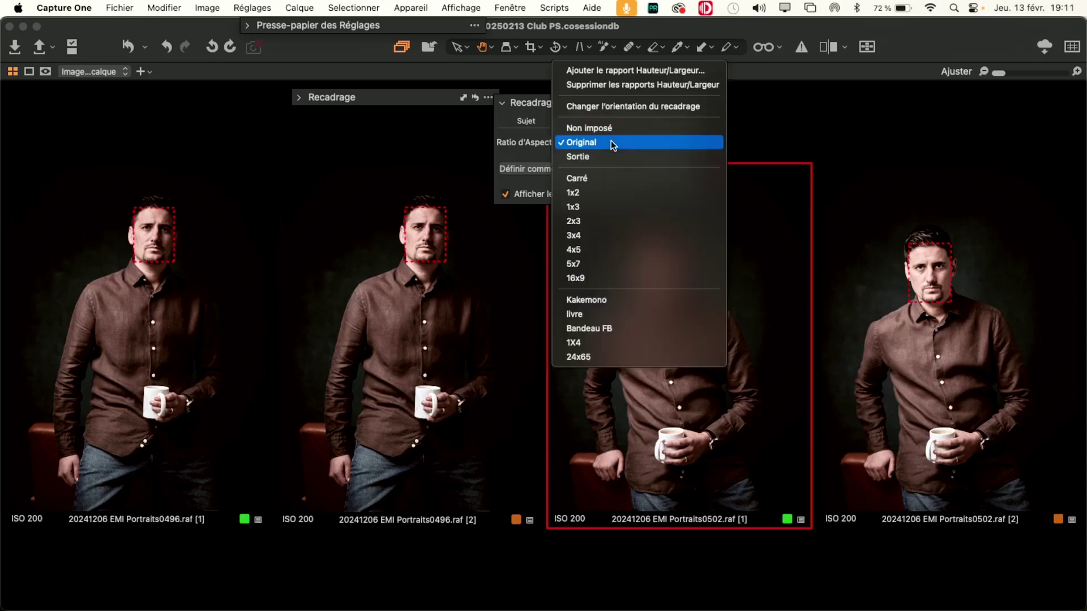
click(608, 223)
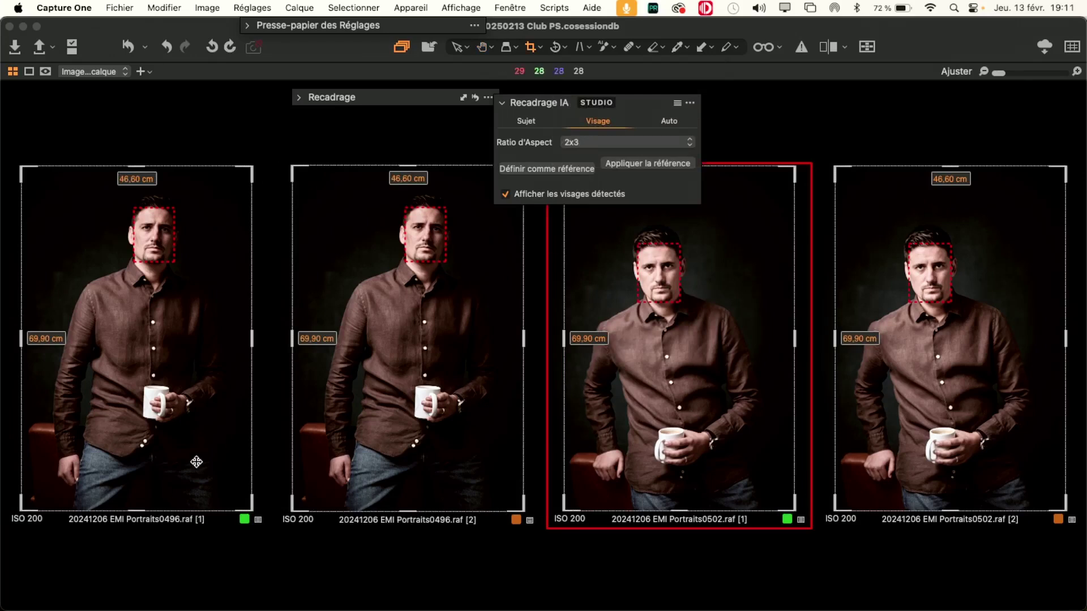
click(251, 508)
drag(250, 509, 186, 410)
drag(145, 329, 192, 353)
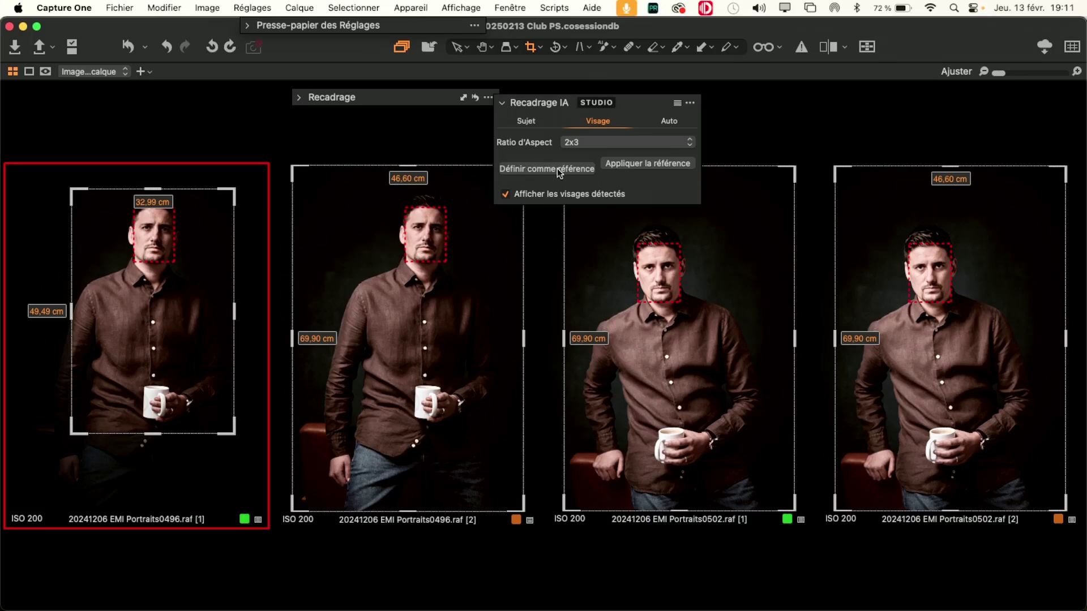
Define the first portrait's crop as the face reference and apply it to all four selected portraits.
click(529, 169)
click(649, 164)
click(646, 164)
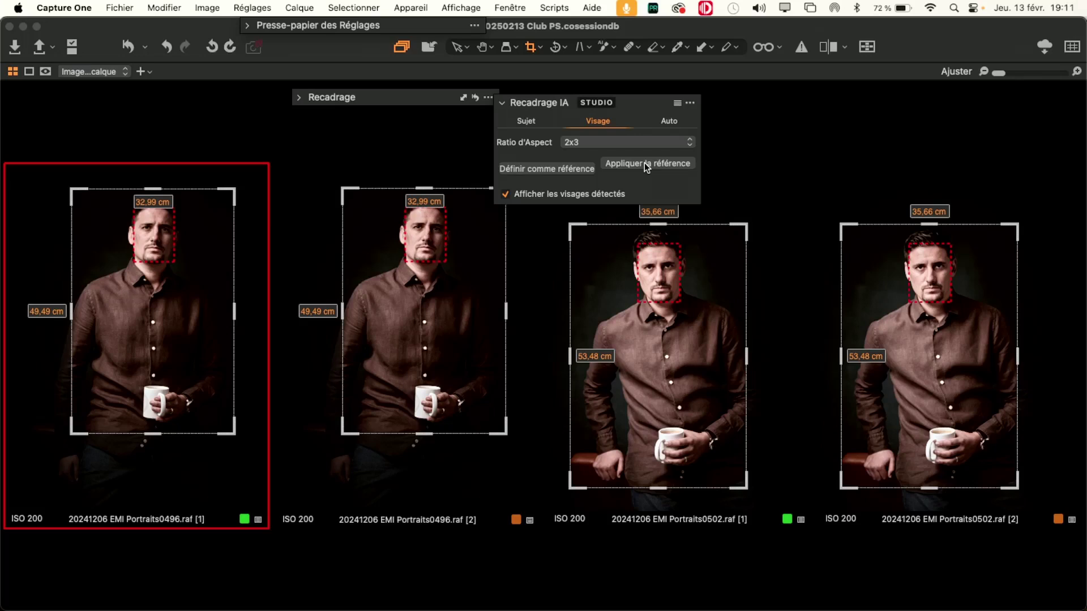
Preview the four cropped portraits, and display the first four black-and-white tattooed-man portraits from the image grid together in the viewer.
key(h)
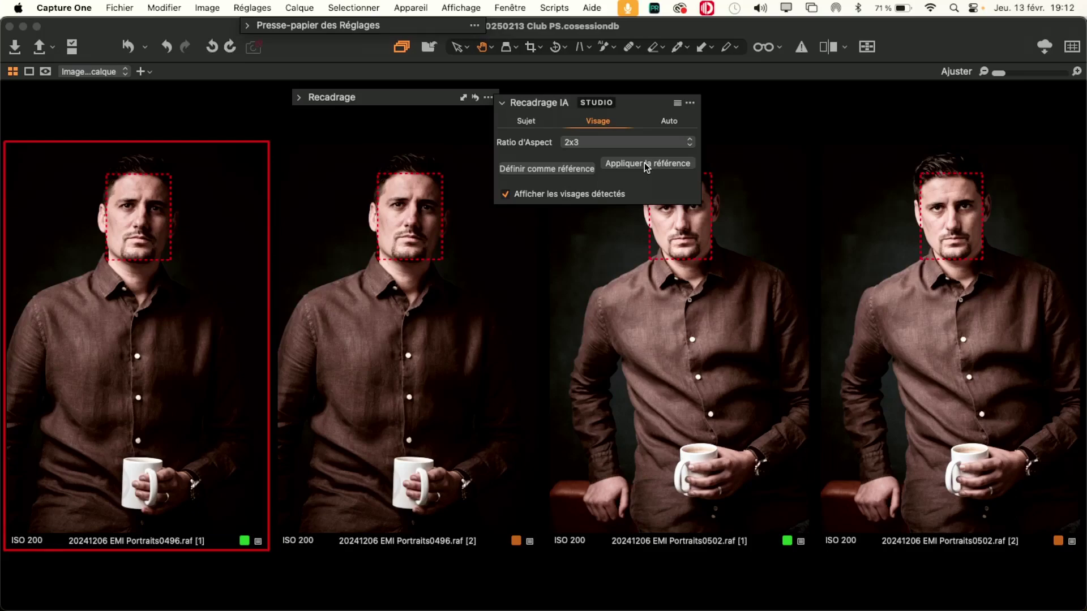
key(alt+super+v)
scroll(484, 317, up, 5)
scroll(484, 317, up, 10)
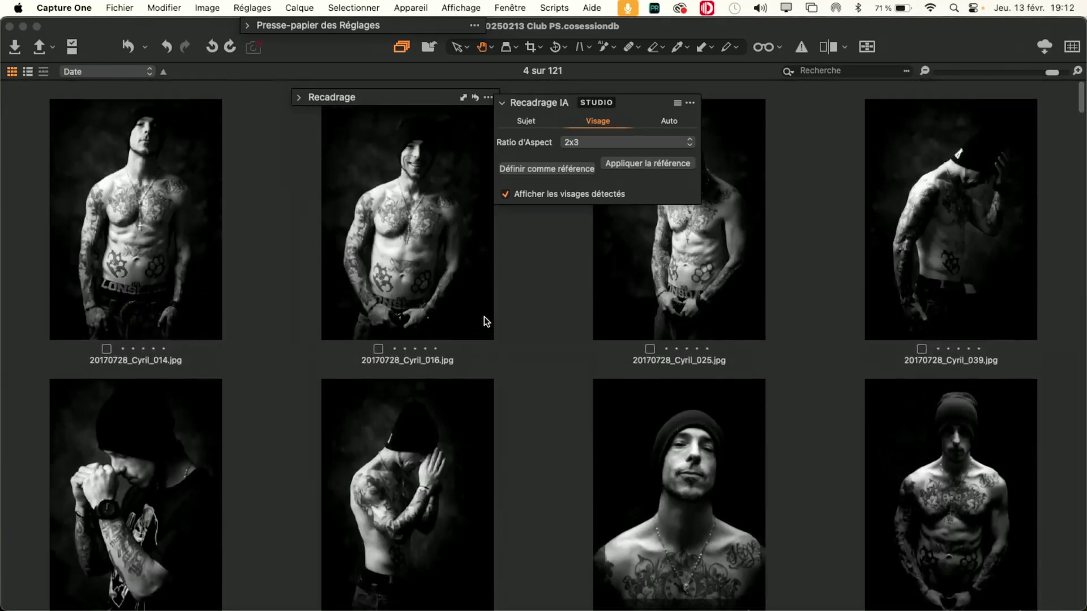
click(112, 239)
shift+click(936, 195)
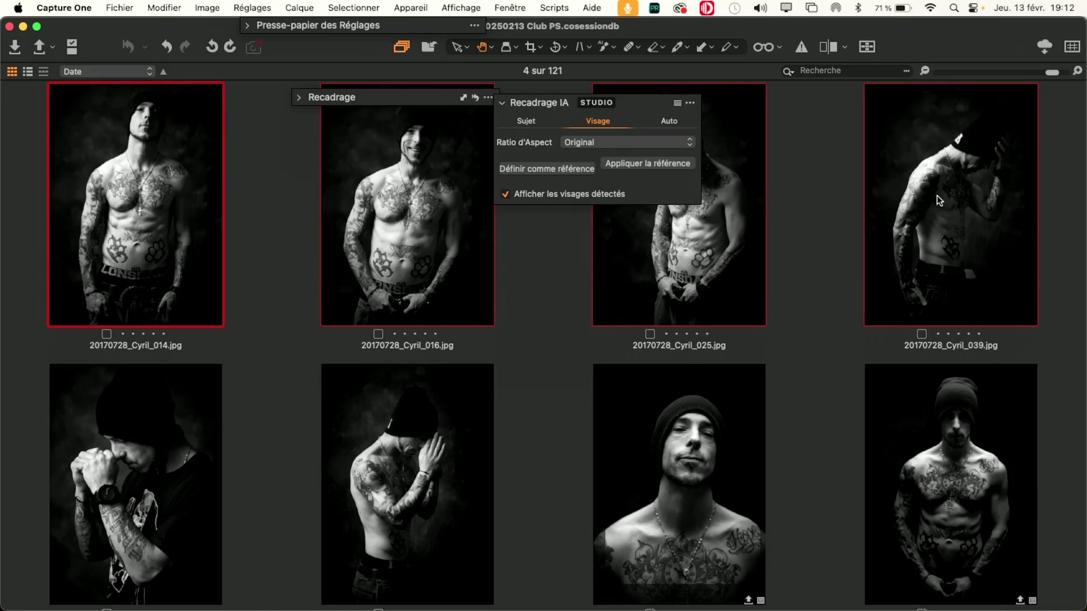
key(g)
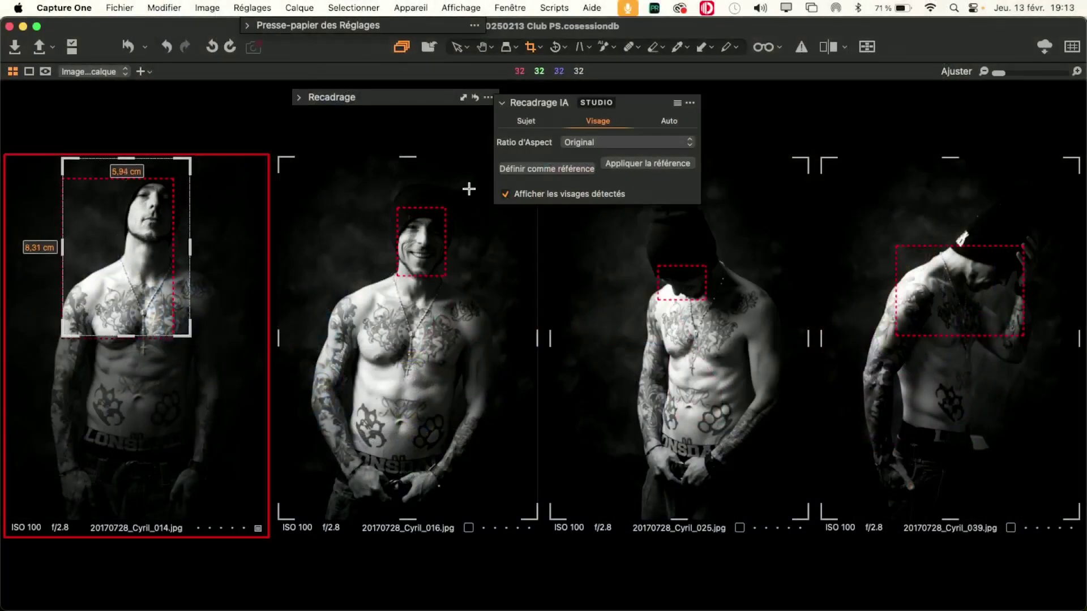
Turn off the display of detected faces and switch the Recadrage IA tool to Sujet mode.
click(506, 195)
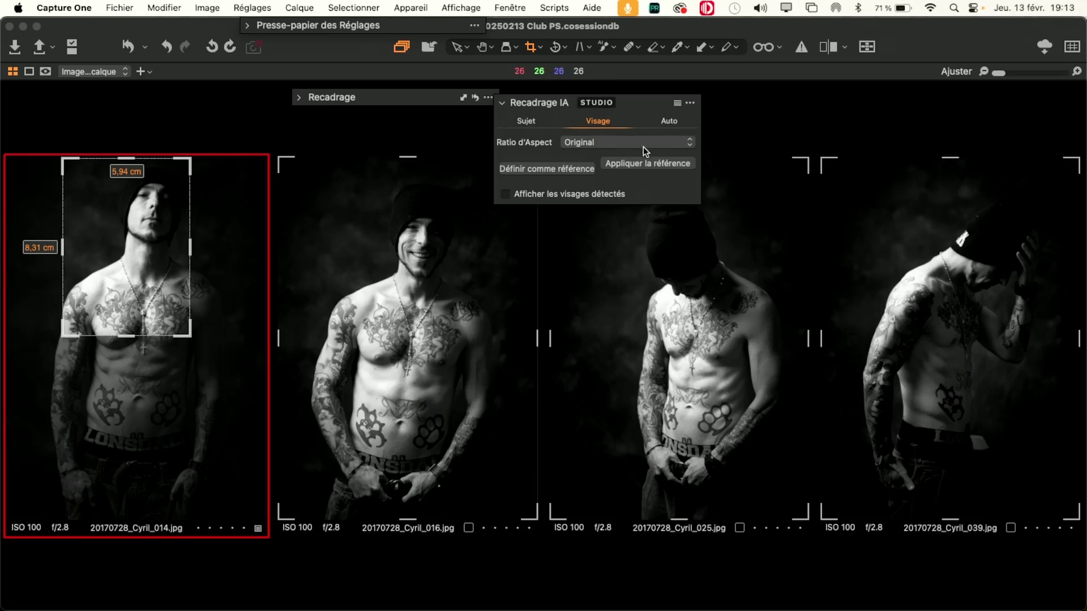
click(524, 121)
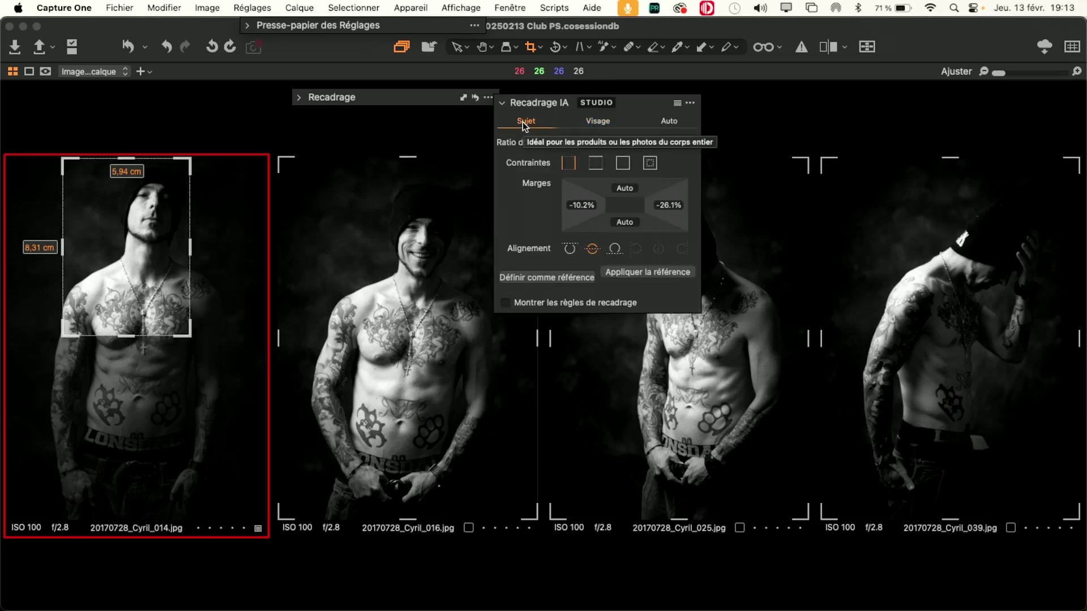
Return to the image grid and display the four dancer photos, 20180919_Already_040 to 20180919_Already_084, together in the viewer.
click(223, 133)
key(g)
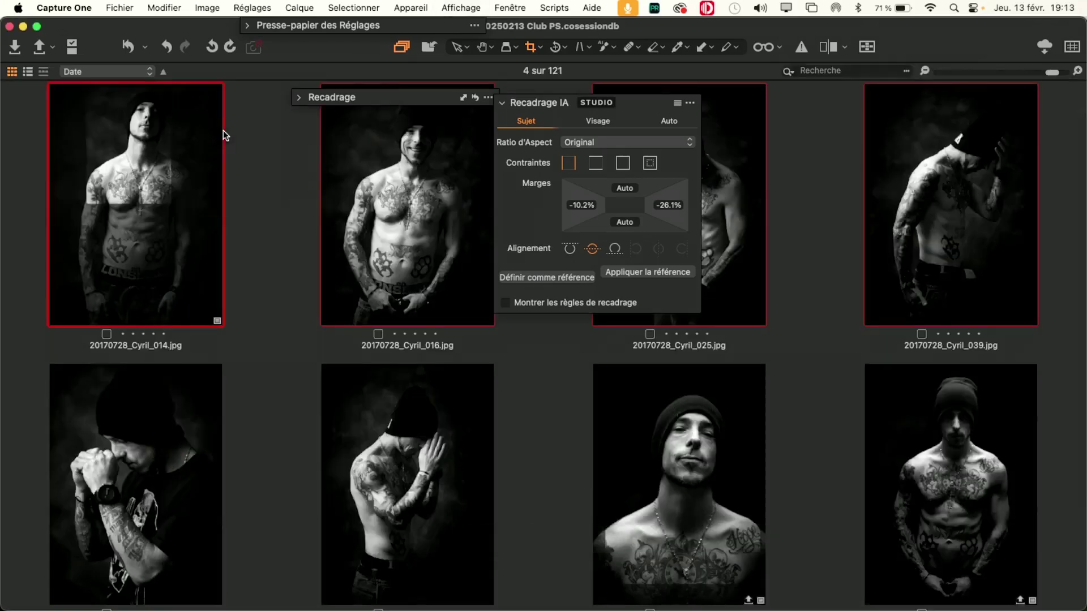
click(247, 179)
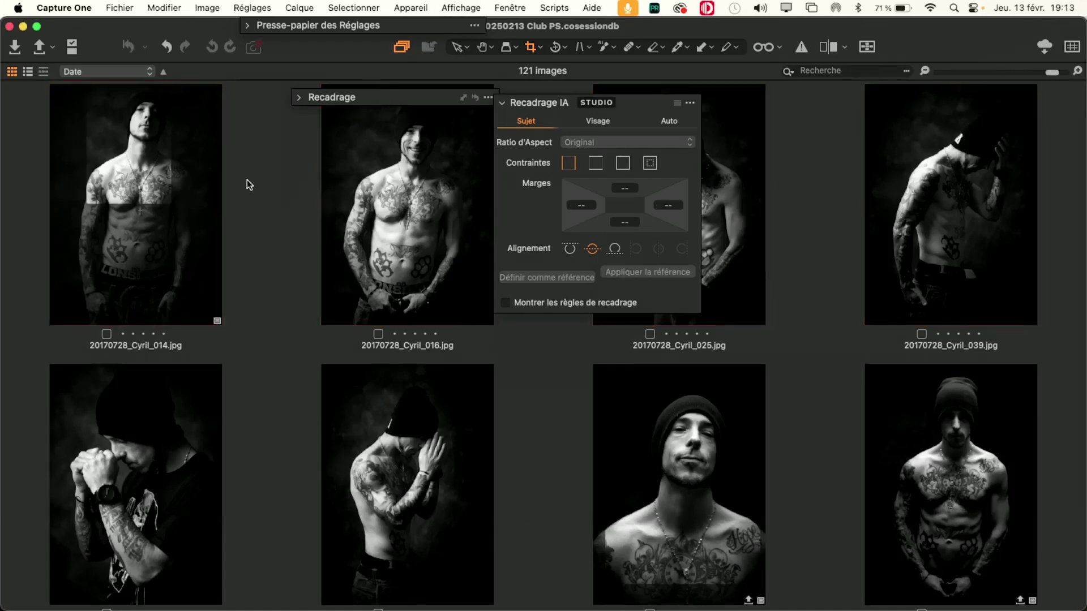
key(g)
key(g)
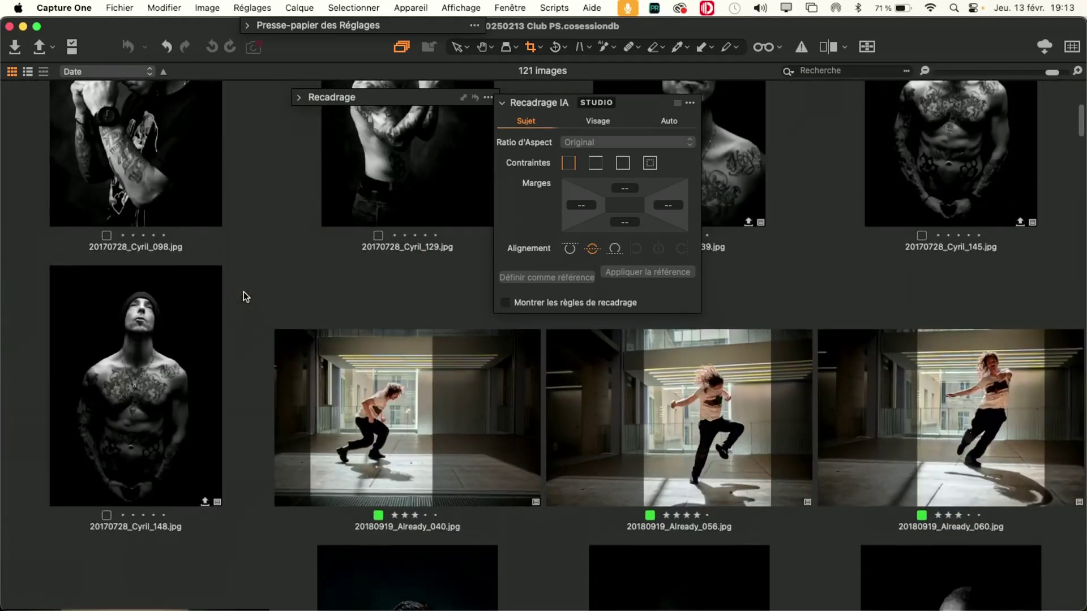
click(383, 450)
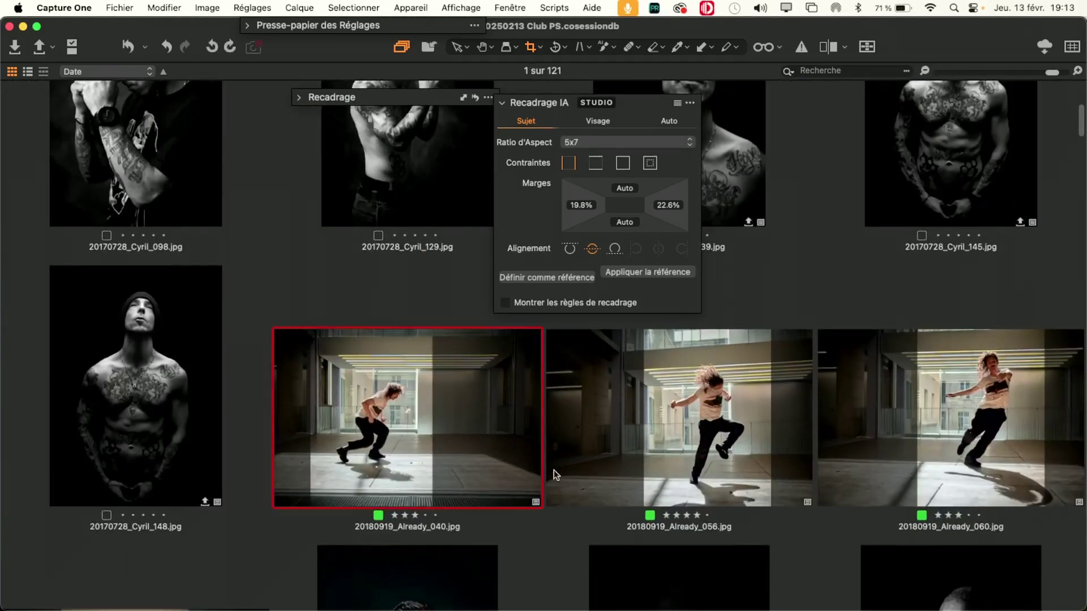
scroll(350, 547, down, 3)
shift+click(120, 530)
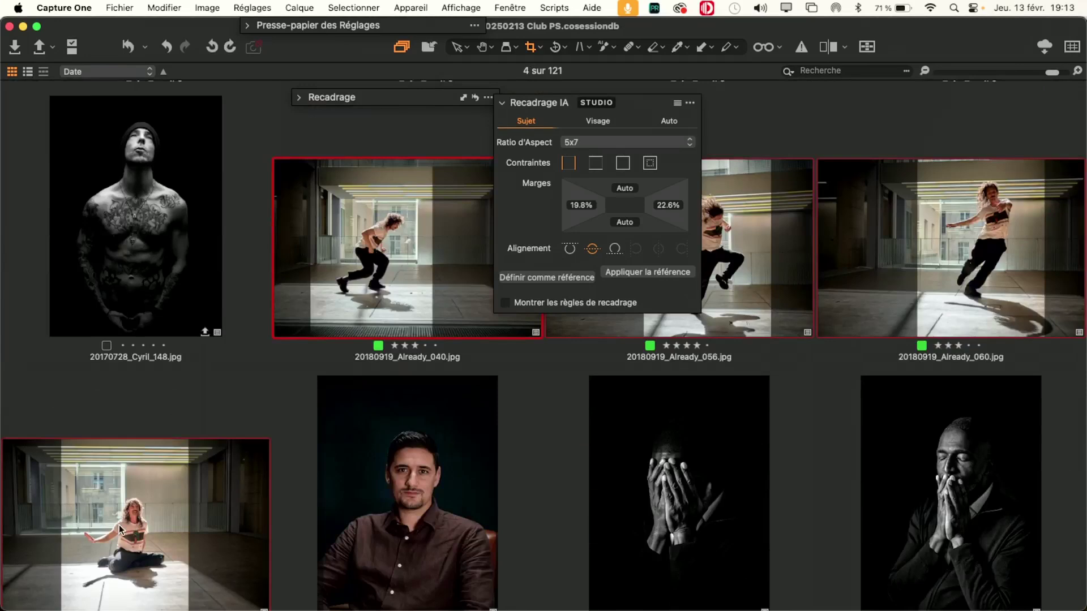
key(g)
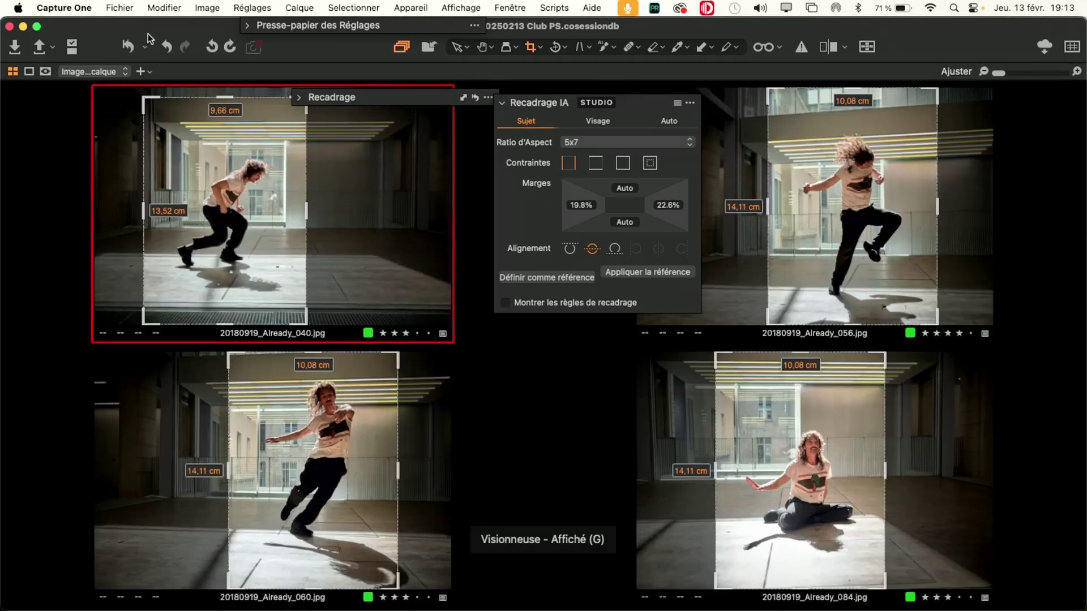
Reset the four dancer photos to remove their crops, and set the AI crop aspect ratio to 2x3.
click(124, 46)
click(552, 252)
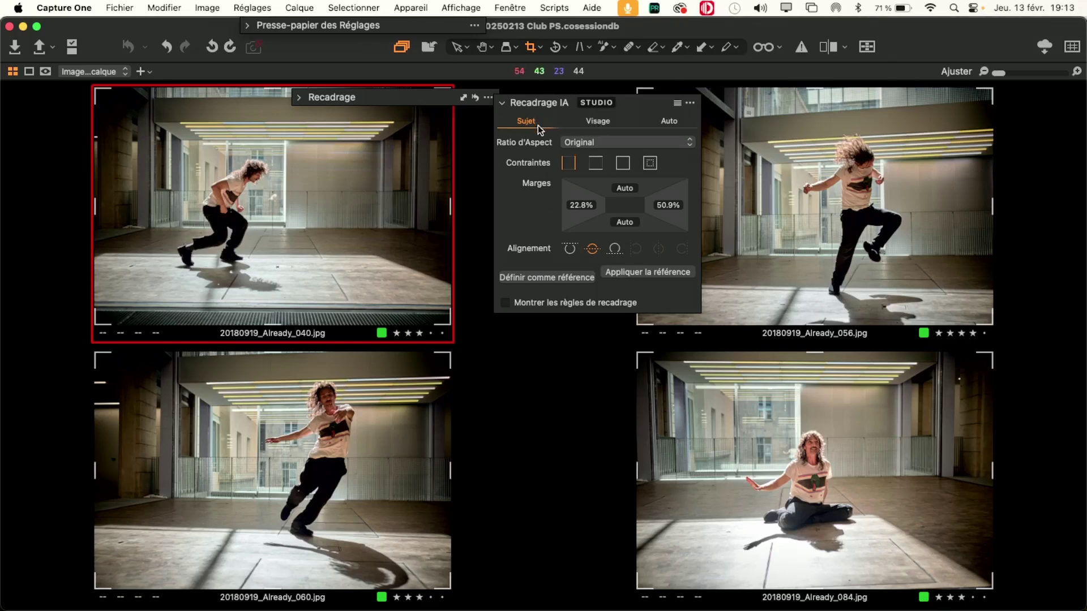
click(603, 142)
click(642, 225)
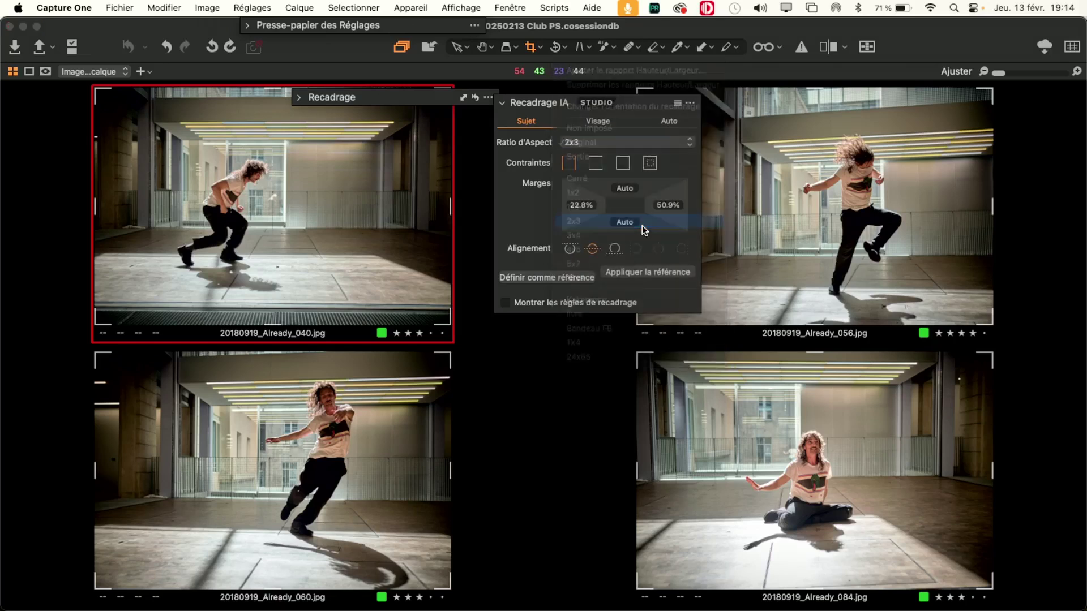
Set the 2x3 crops to portrait orientation at 9.41 x 14.11 cm and reposition the first photo's crop around the dancer.
right_click(244, 198)
click(396, 145)
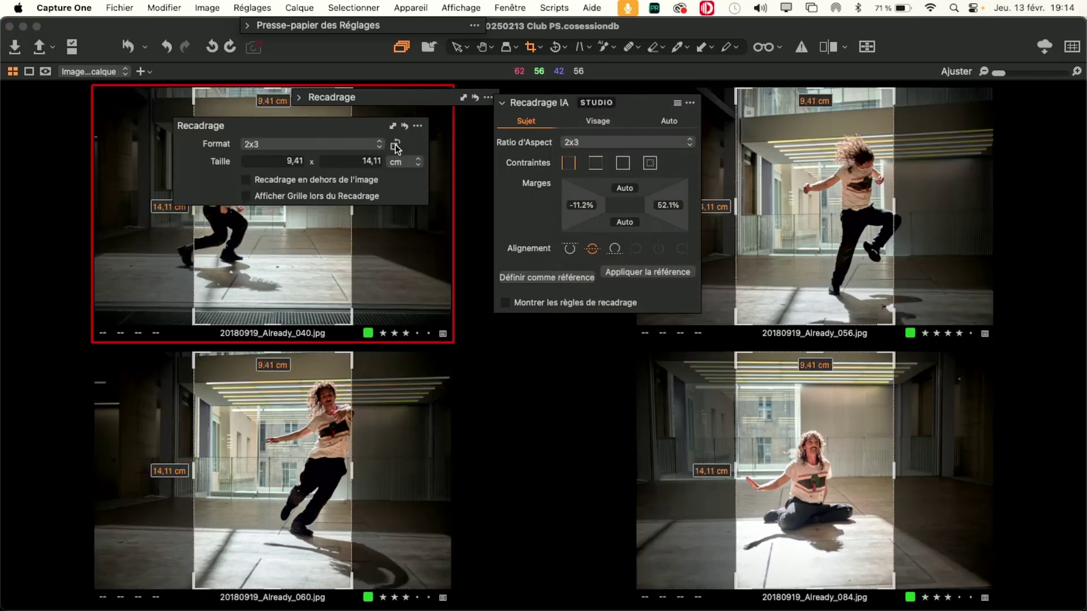
drag(291, 282, 240, 275)
click(590, 165)
click(568, 163)
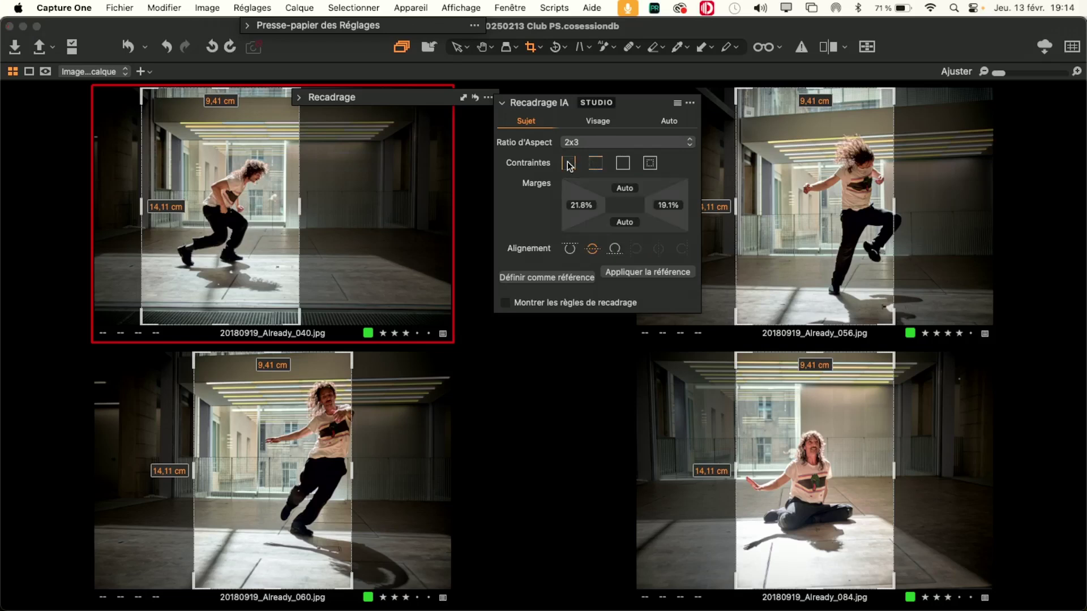
Show the crop guides and centre the dancer in the first photo's crop with equal 20.5% margins on both sides.
click(534, 305)
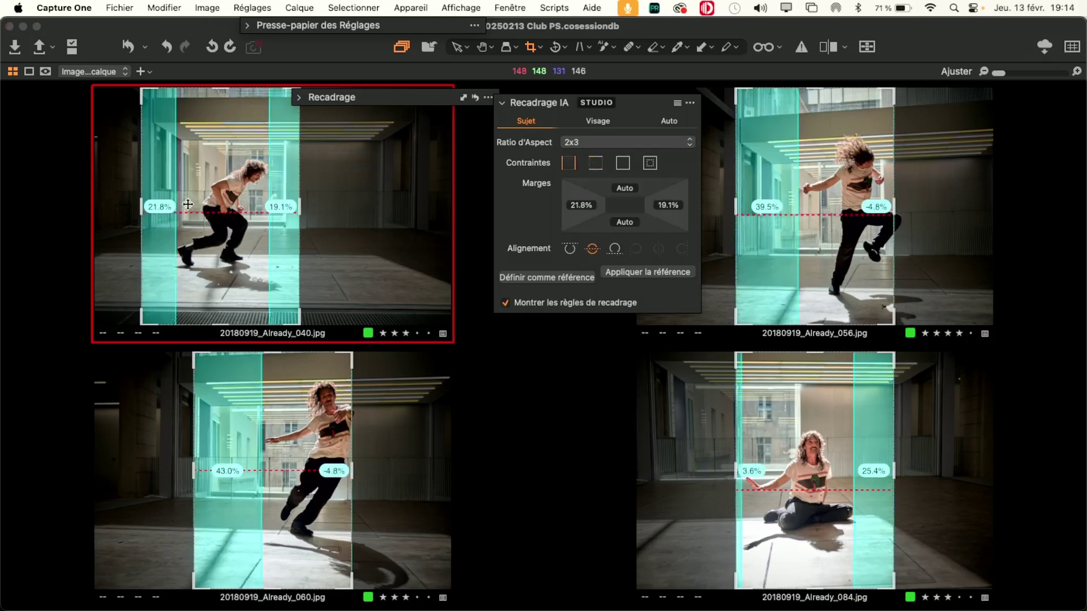
drag(218, 197, 224, 194)
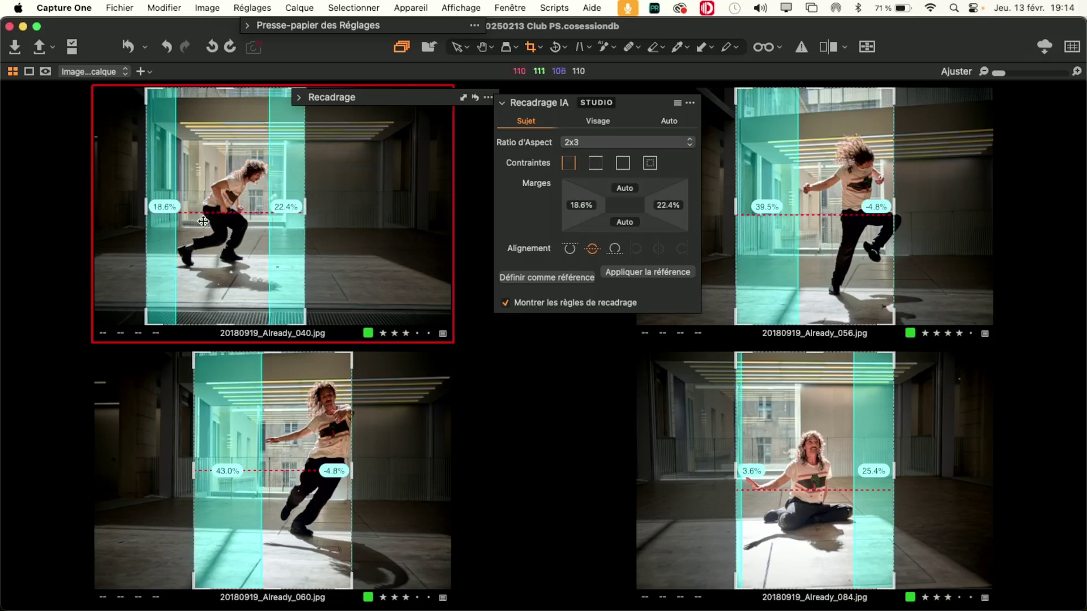
drag(217, 240, 215, 241)
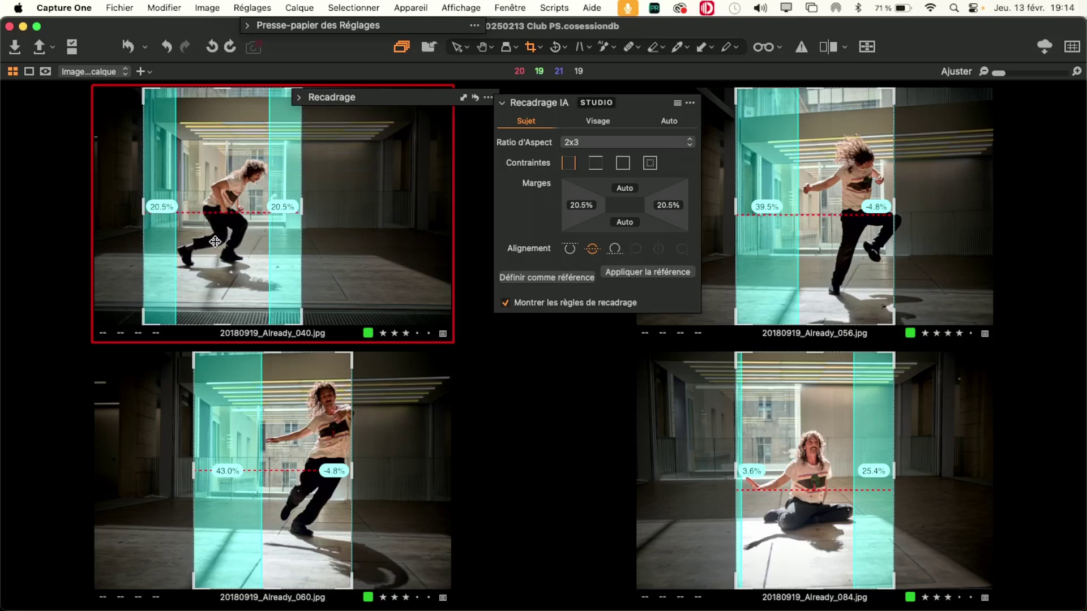
Define the first dancer photo's crop as the subject reference and apply it to all four selected photos.
click(542, 277)
click(687, 276)
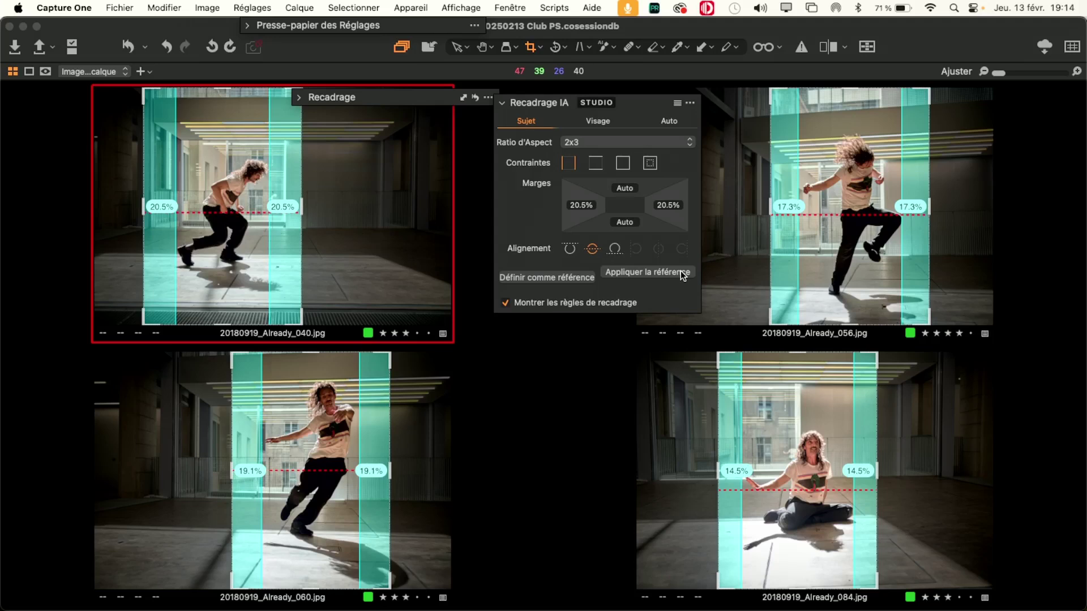